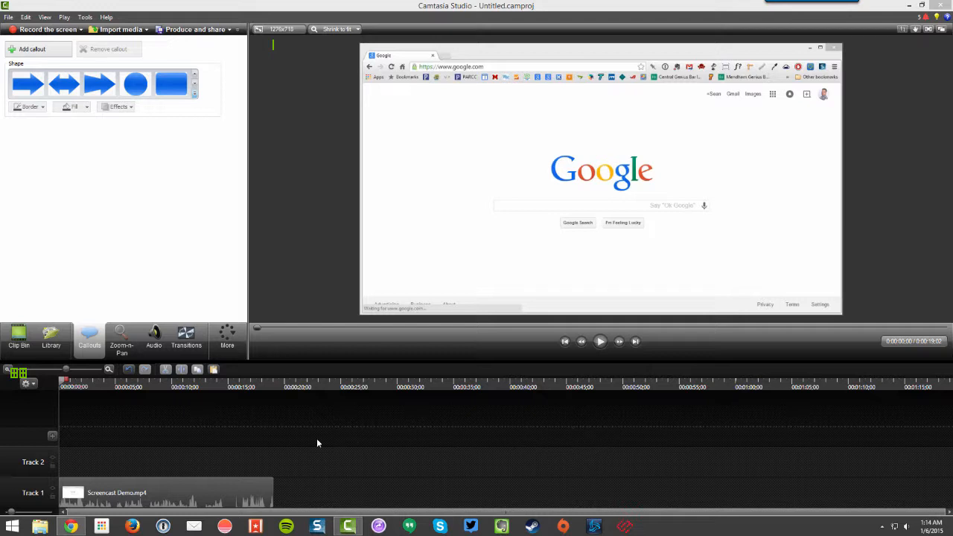
Step: Add a red pointy arrow callout with text to the video at 0:00:06;25
{"action": "left_click_drag", "start_coordinate": [64, 386], "coordinate": [138, 395]}
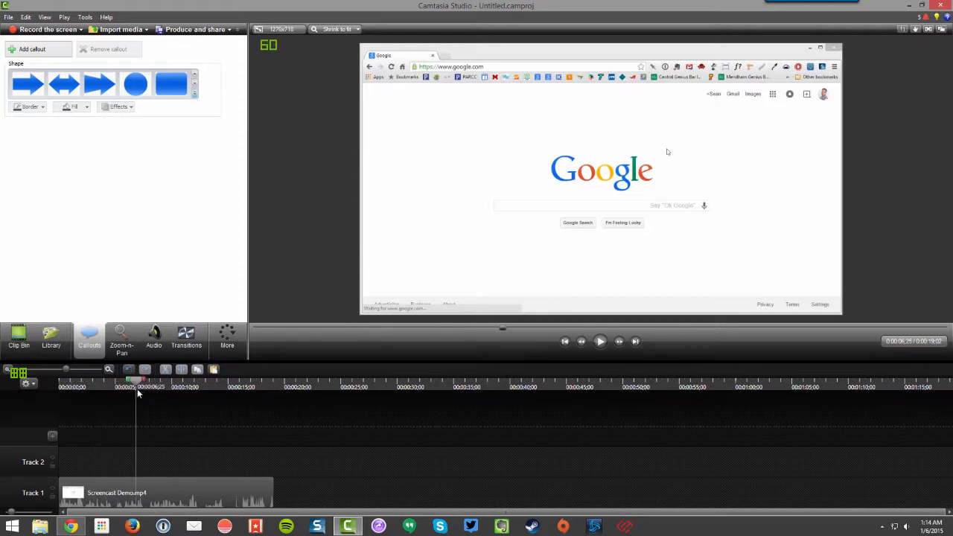
{"action": "left_click", "coordinate": [182, 484]}
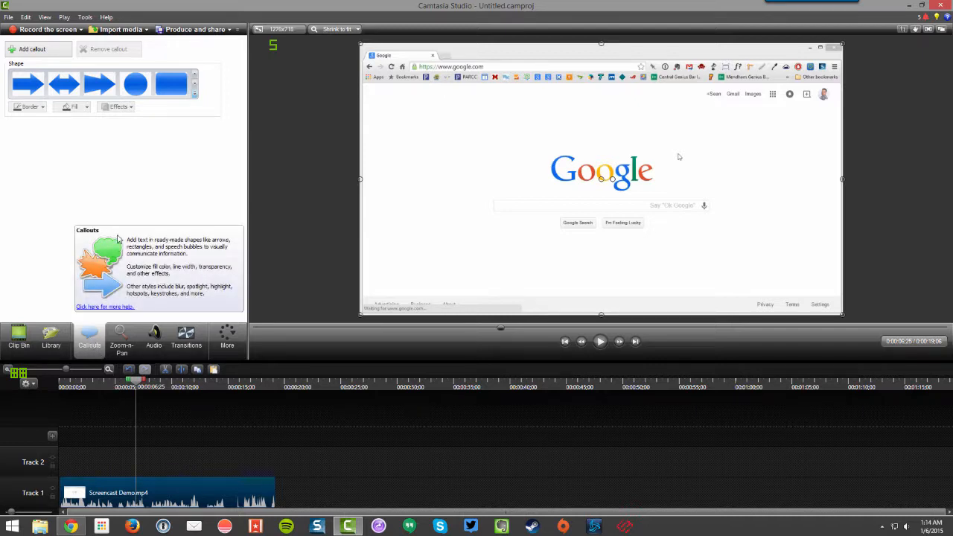
{"action": "left_click", "coordinate": [195, 95]}
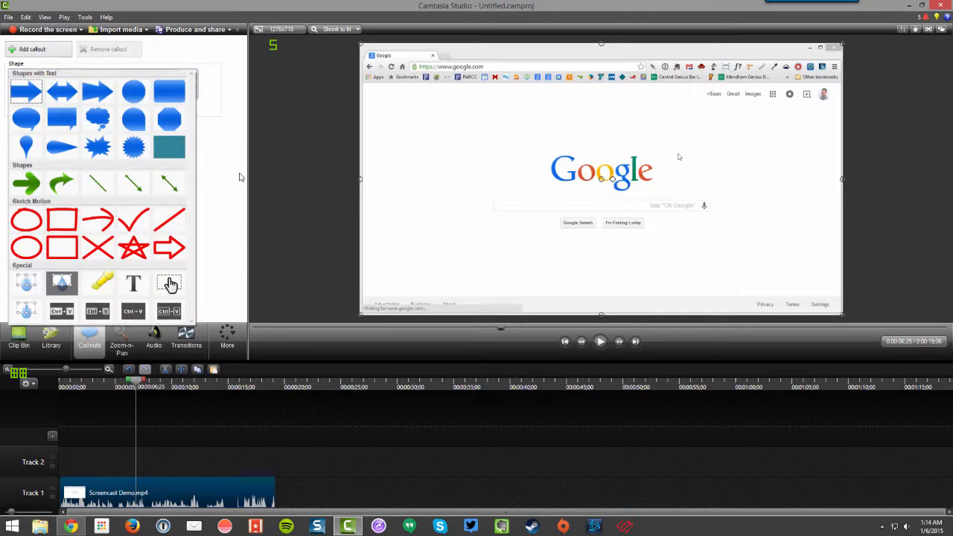
{"action": "left_click", "coordinate": [29, 89]}
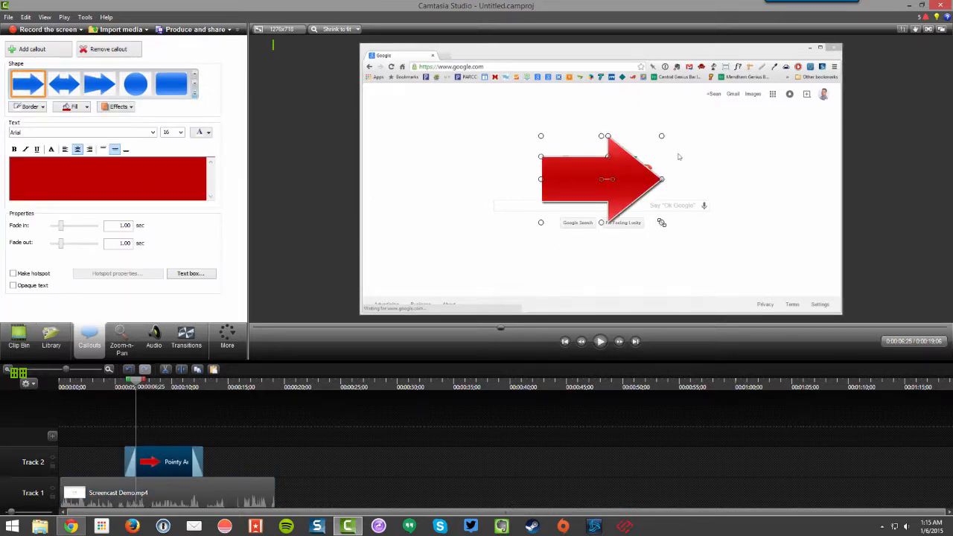
{"action": "left_click_drag", "start_coordinate": [663, 222], "coordinate": [640, 196]}
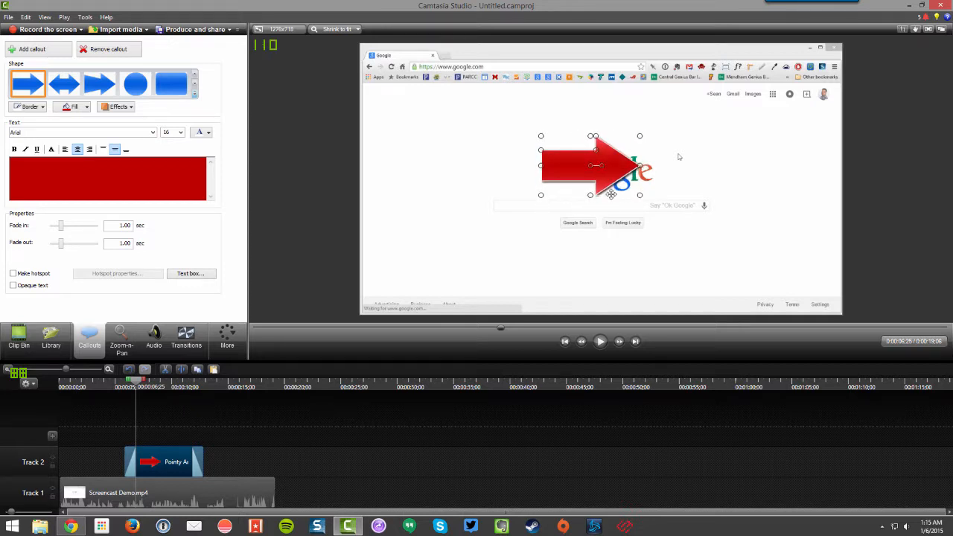
{"action": "left_click_drag", "start_coordinate": [601, 168], "coordinate": [603, 110]}
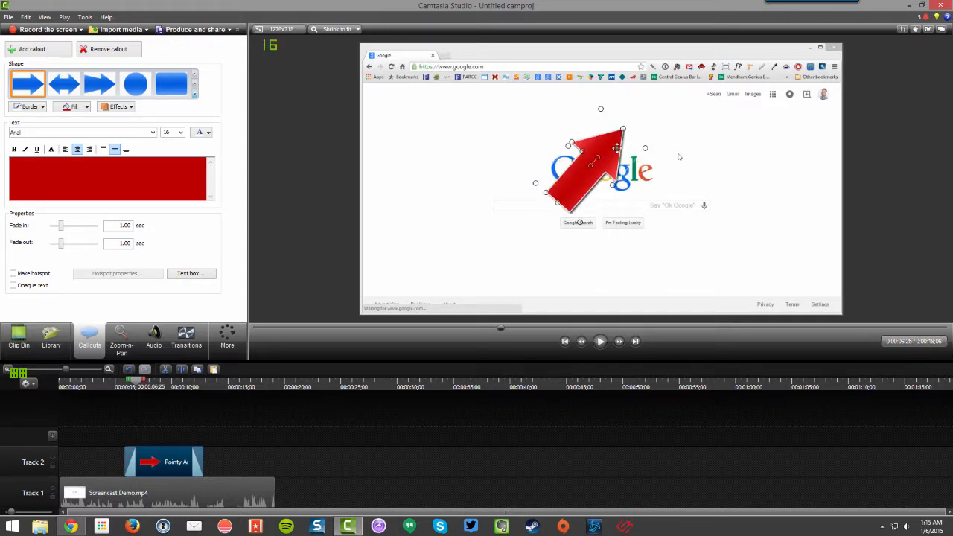
{"action": "left_click_drag", "start_coordinate": [621, 152], "coordinate": [454, 98]}
{"action": "left_click_drag", "start_coordinate": [419, 167], "coordinate": [415, 148]}
{"action": "left_click", "coordinate": [455, 175]}
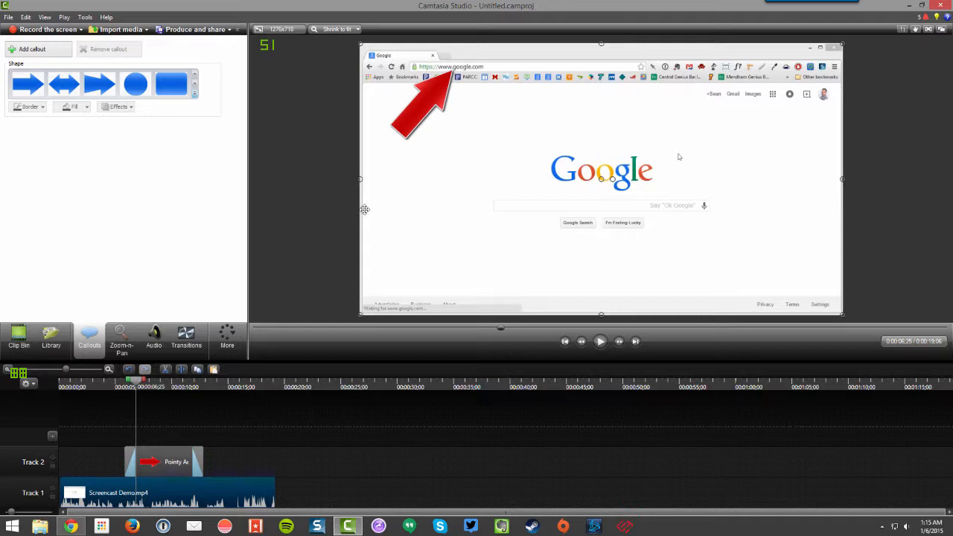
Step: Give the arrow callout a blue fill and a black border
{"action": "left_click", "coordinate": [436, 106]}
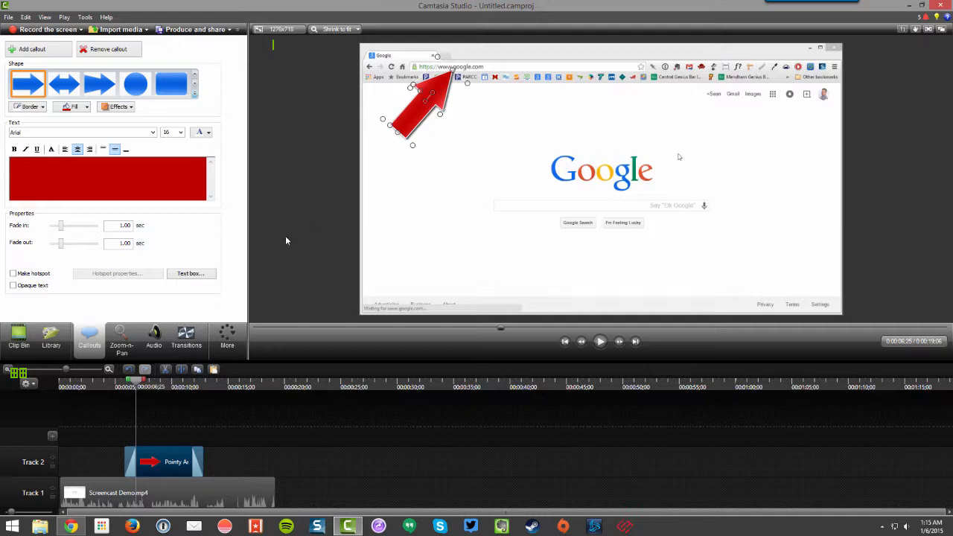
{"action": "left_click", "coordinate": [37, 149]}
{"action": "left_click", "coordinate": [87, 109]}
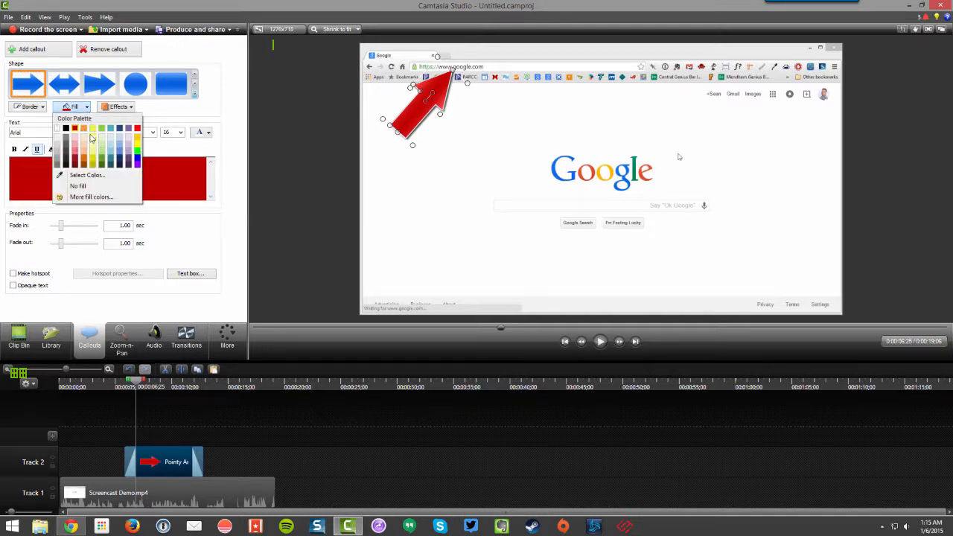
{"action": "left_click", "coordinate": [120, 152]}
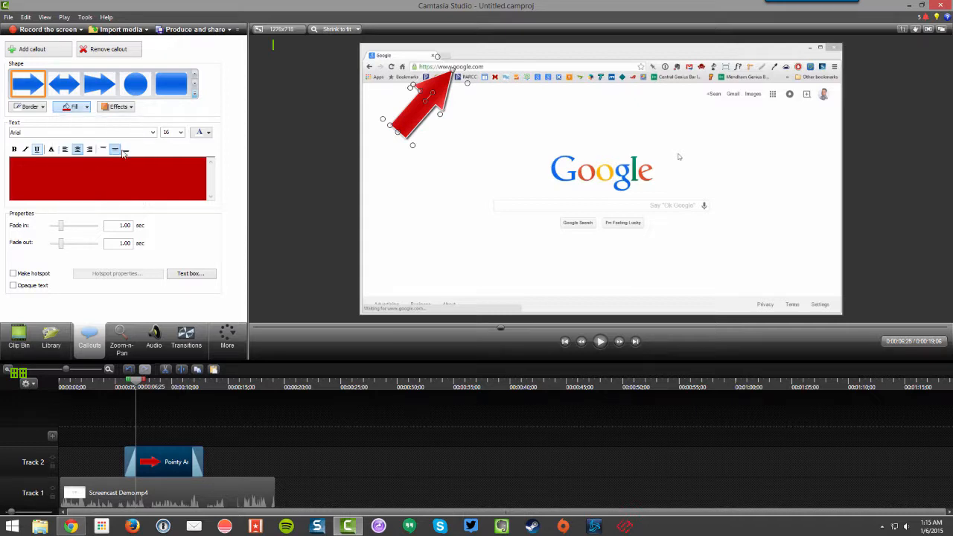
{"action": "left_click", "coordinate": [43, 107]}
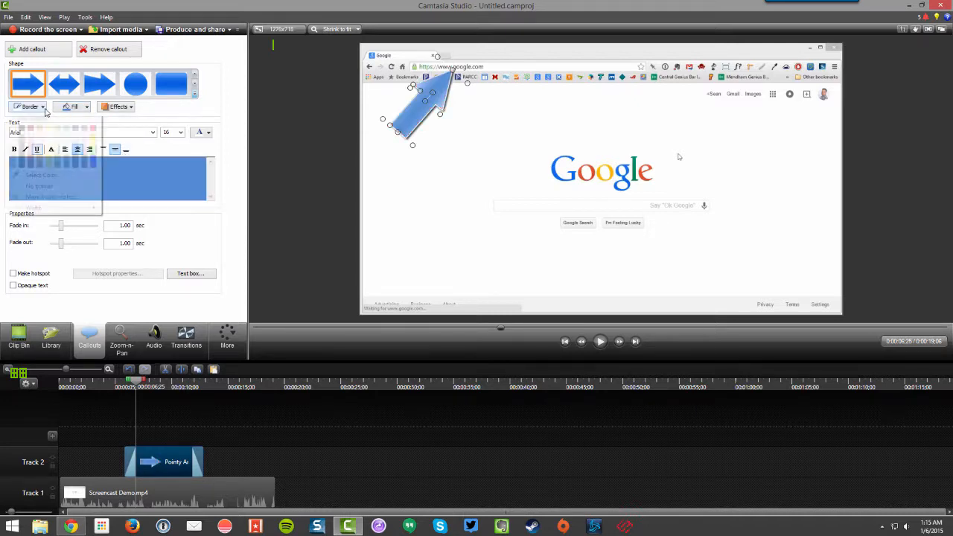
{"action": "left_click", "coordinate": [22, 130]}
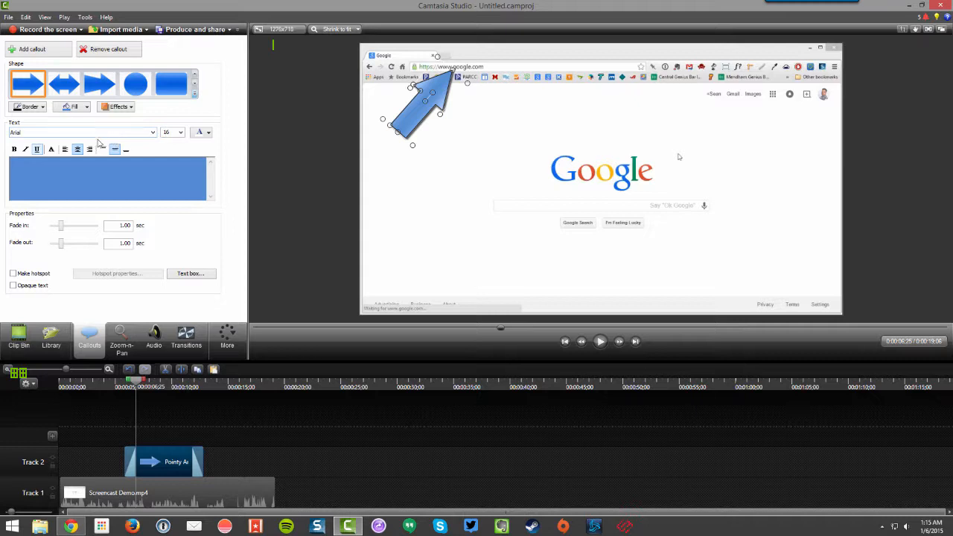
Step: Turn off the arrow callout's shadow and change its effect style to a flatter look
{"action": "left_click", "coordinate": [130, 108]}
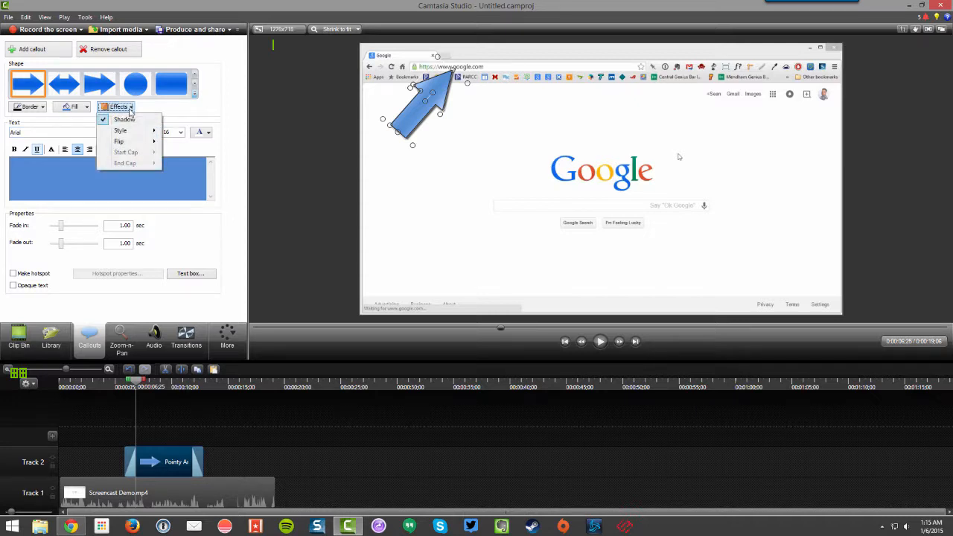
{"action": "left_click", "coordinate": [124, 119]}
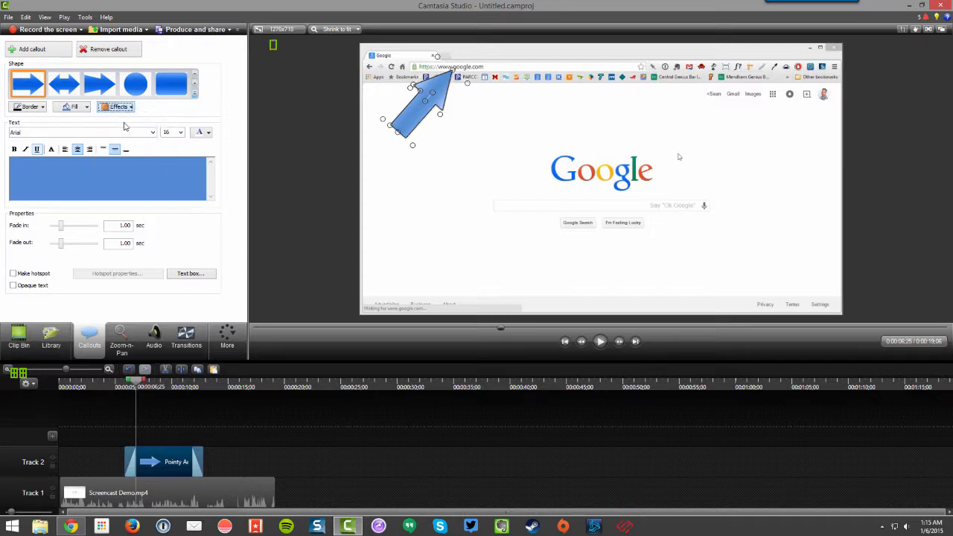
{"action": "left_click", "coordinate": [128, 108]}
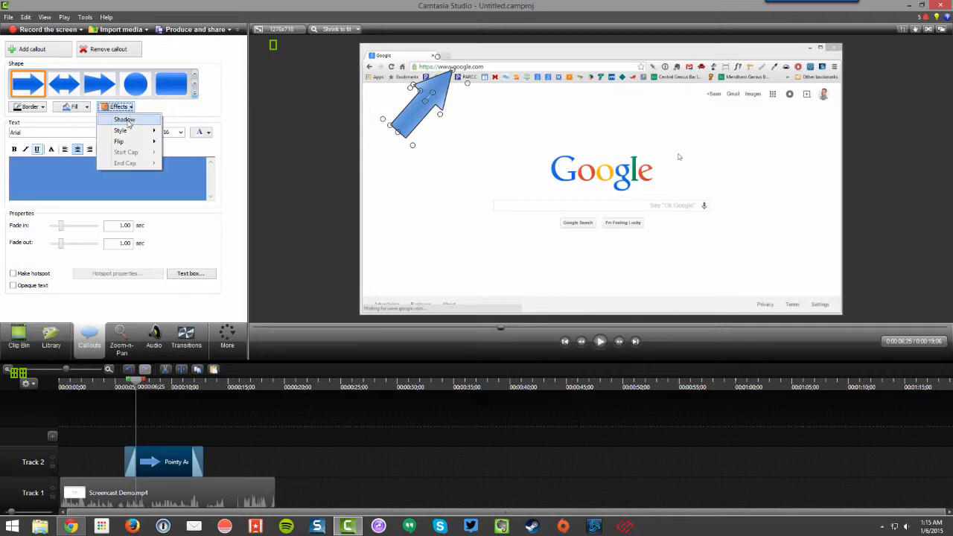
{"action": "mouse_move", "coordinate": [125, 134]}
{"action": "left_click", "coordinate": [199, 151]}
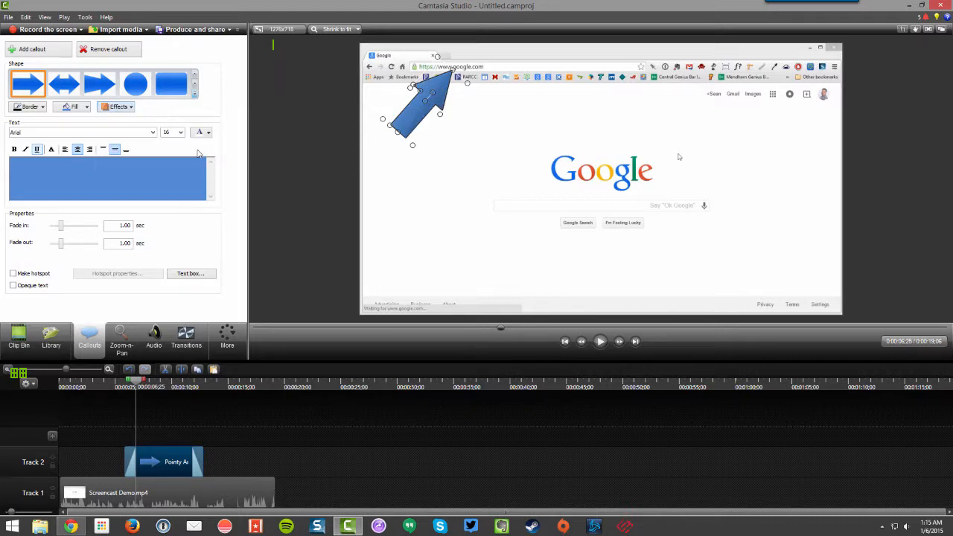
{"action": "left_click", "coordinate": [477, 157]}
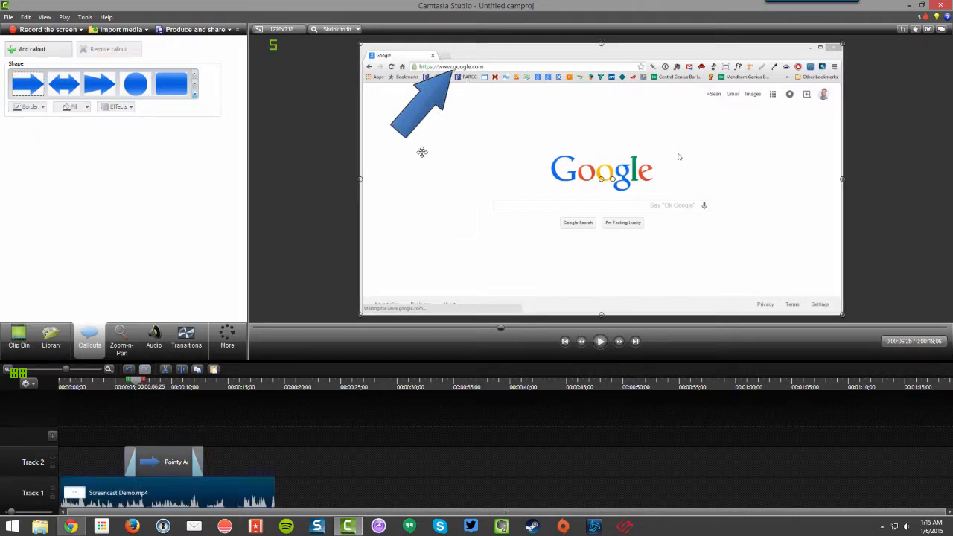
{"action": "left_click", "coordinate": [421, 127]}
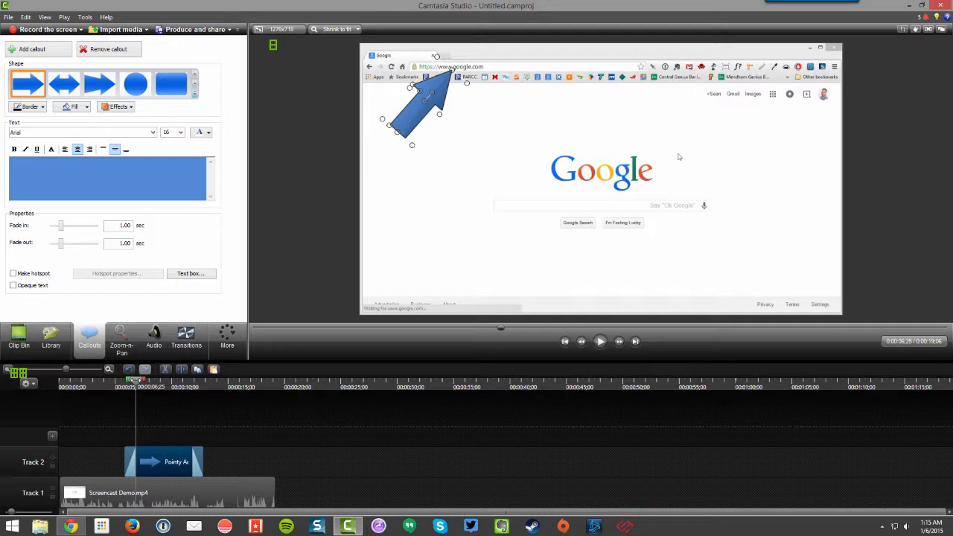
Step: Play the video from 0:00:04;22 to check how the arrow callout fades in
{"action": "left_click_drag", "start_coordinate": [135, 381], "coordinate": [113, 380]}
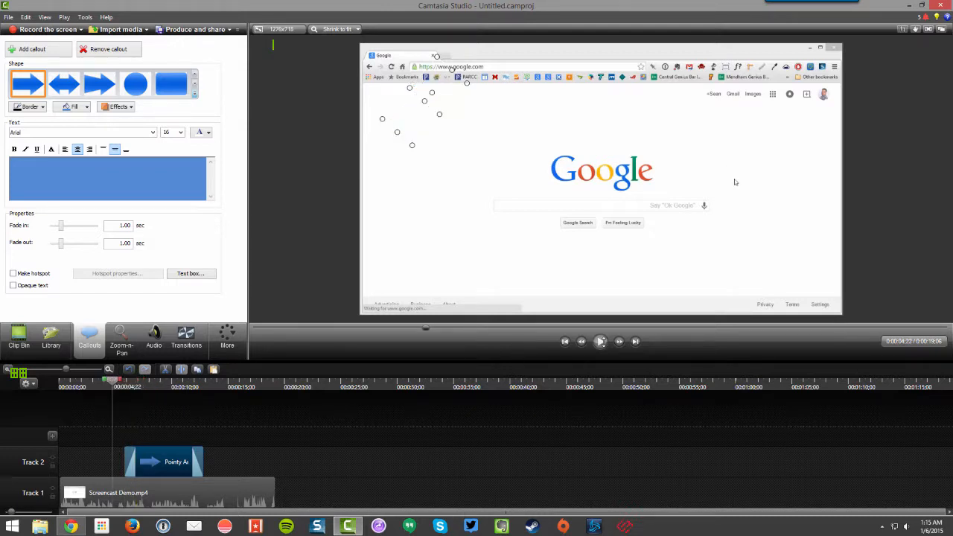
{"action": "left_click", "coordinate": [600, 341]}
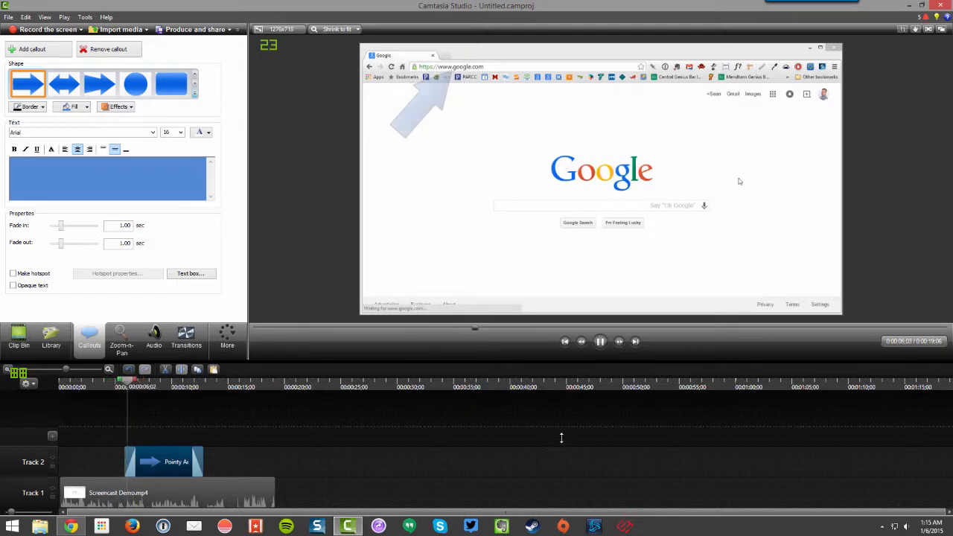
{"action": "left_click", "coordinate": [602, 341]}
Step: Retime the arrow clip on Track 2 to run from 0:00:06;15 to about 0:00:11;12, and preview it from 0:00:05;15
{"action": "mouse_move", "coordinate": [168, 458]}
{"action": "left_mouse_down"}
{"action": "mouse_move", "coordinate": [203, 457]}
{"action": "mouse_move", "coordinate": [148, 456]}
{"action": "mouse_move", "coordinate": [176, 456]}
{"action": "left_mouse_up"}
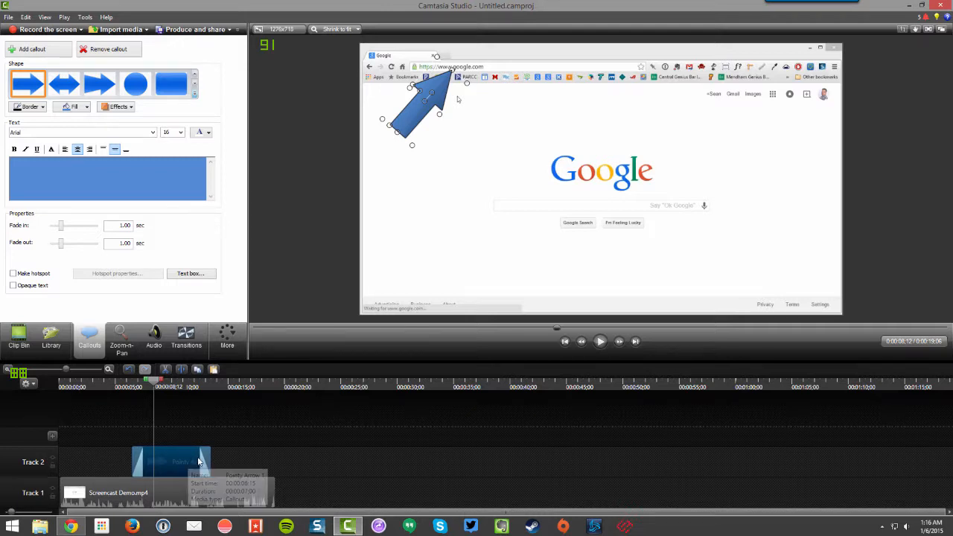
{"action": "left_click_drag", "start_coordinate": [211, 456], "coordinate": [187, 462]}
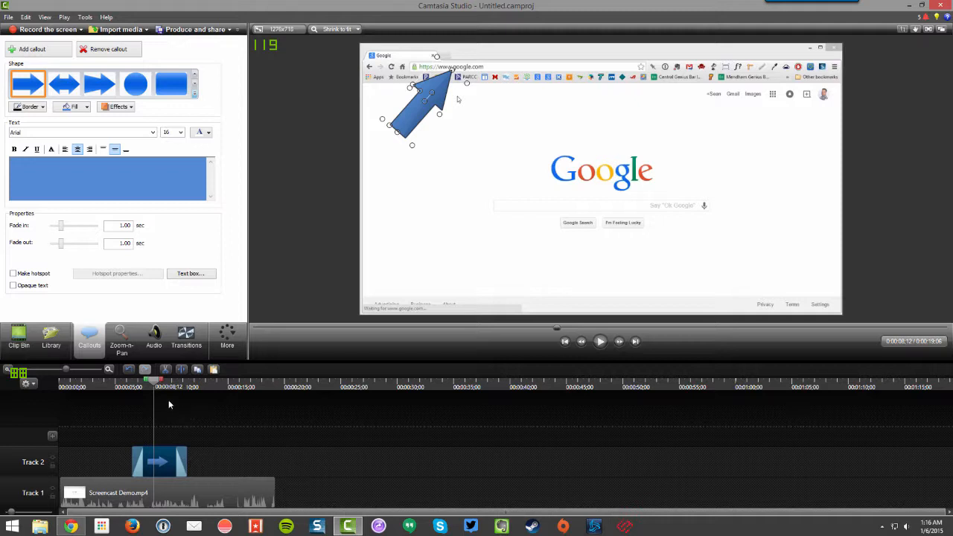
{"action": "left_click_drag", "start_coordinate": [156, 386], "coordinate": [121, 387]}
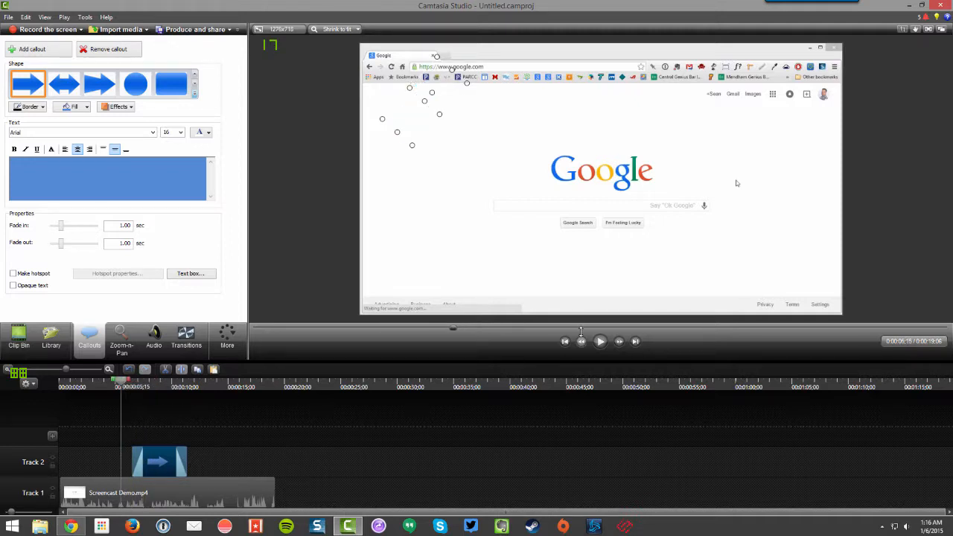
{"action": "left_click", "coordinate": [601, 341]}
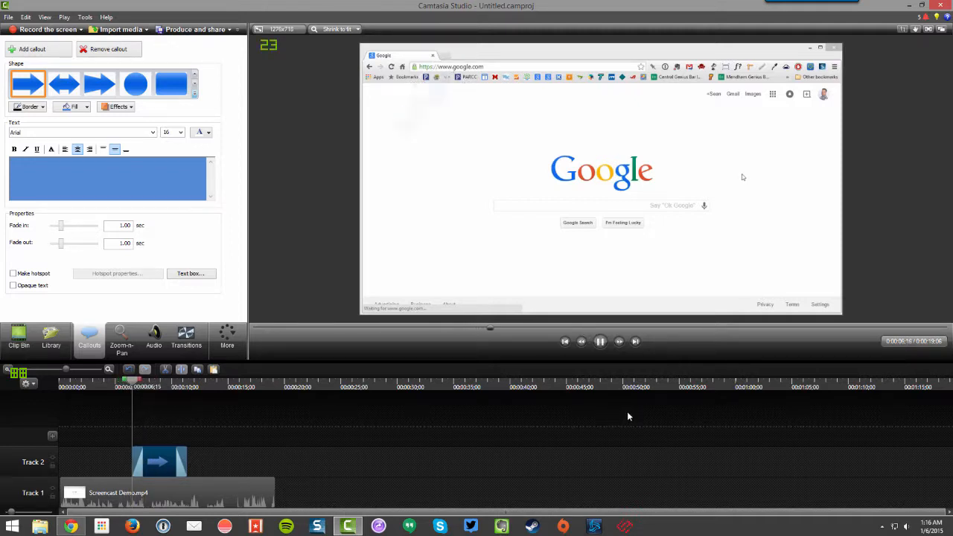
{"action": "left_click", "coordinate": [601, 341]}
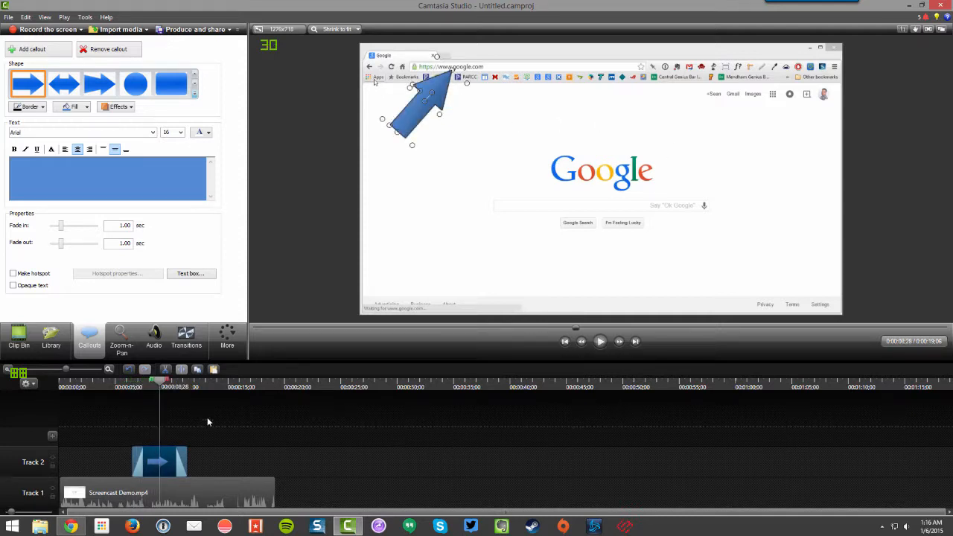
Step: Add a red Sketch Motion ellipse callout at 0:00:11;12, directly after the arrow clip
{"action": "left_click_drag", "start_coordinate": [158, 381], "coordinate": [188, 382]}
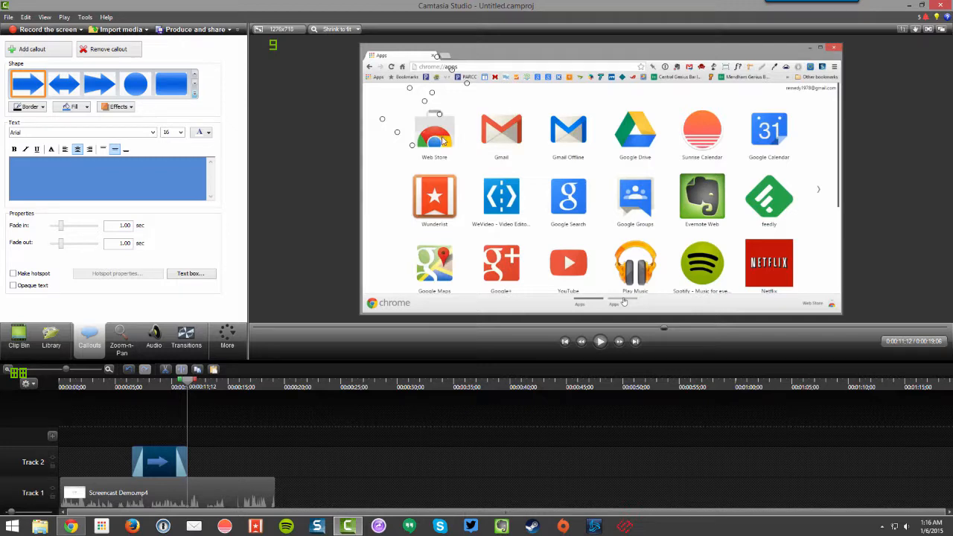
{"action": "left_click", "coordinate": [330, 167]}
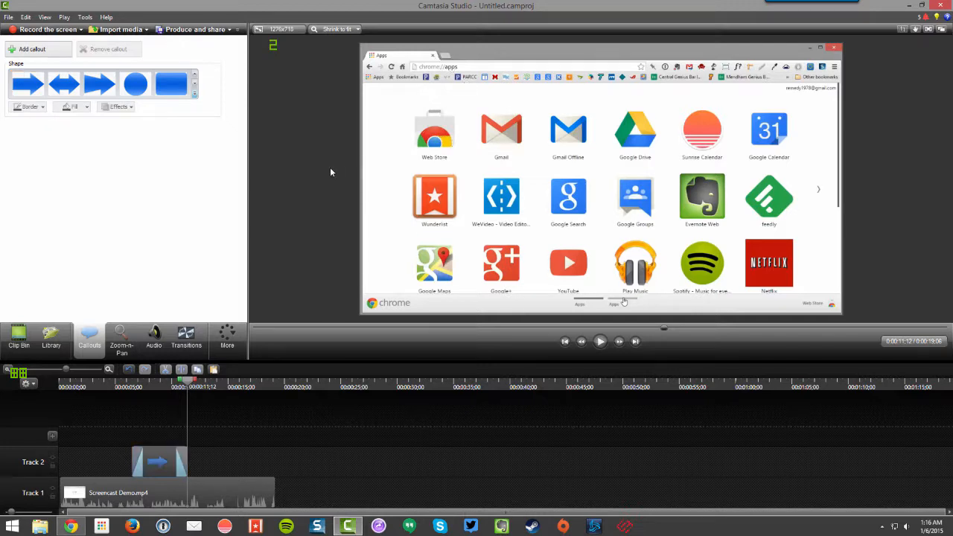
{"action": "left_click", "coordinate": [195, 93]}
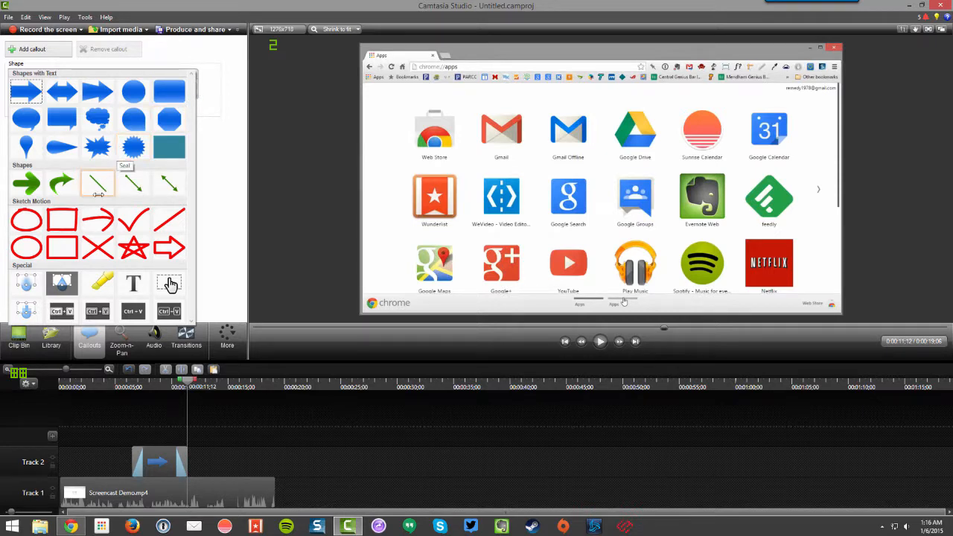
{"action": "left_click", "coordinate": [28, 217]}
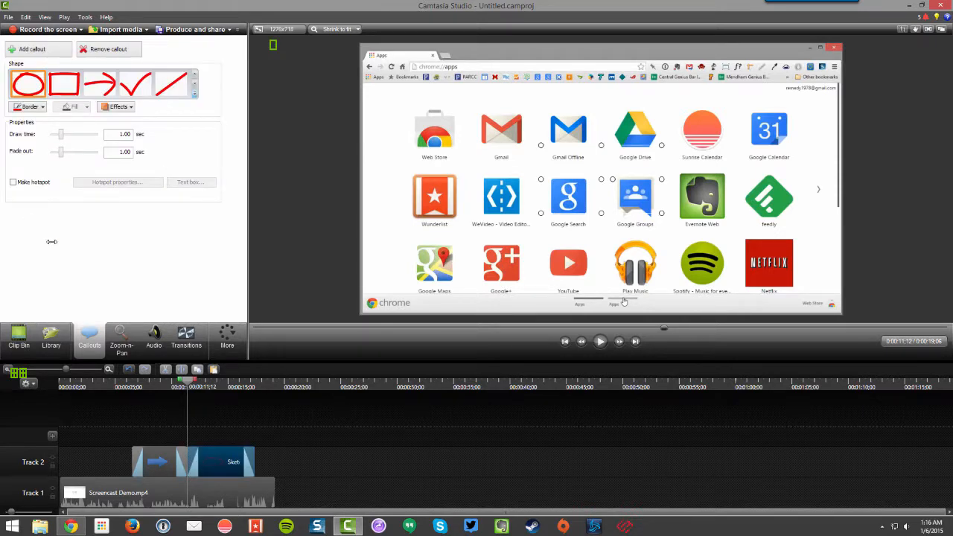
Step: Move and resize the sketched ellipse so it circles the Web Store icon in the frame at 0:00:13;21
{"action": "left_click", "coordinate": [200, 383]}
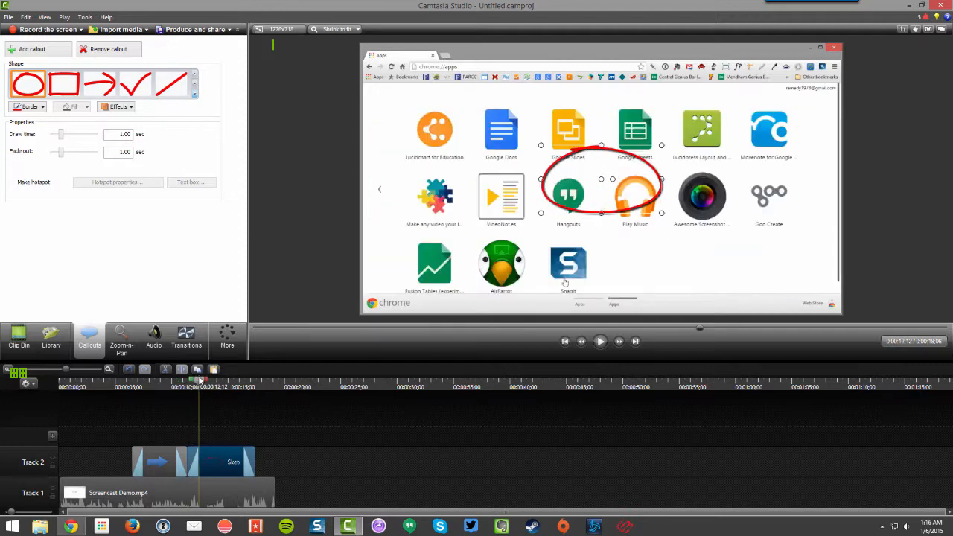
{"action": "left_click", "coordinate": [216, 383]}
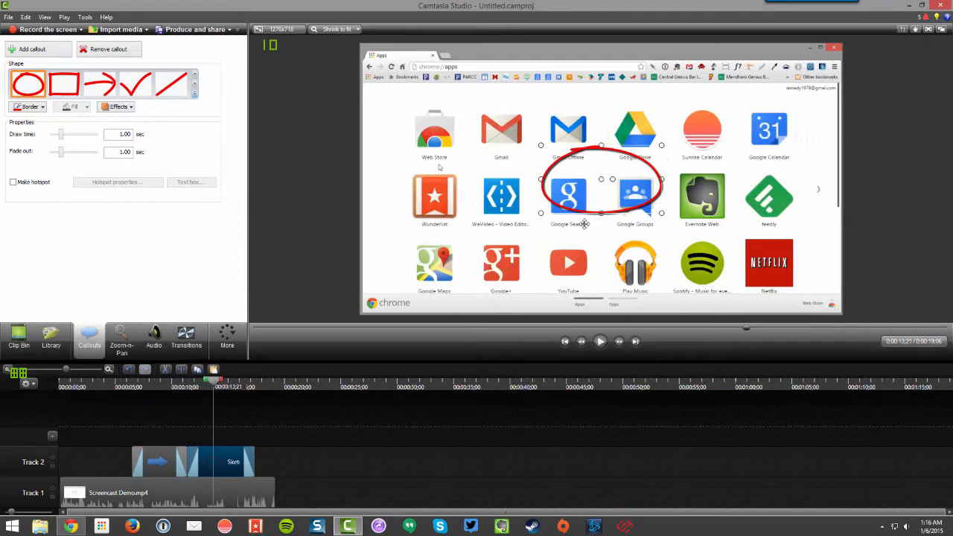
{"action": "left_click_drag", "start_coordinate": [608, 184], "coordinate": [459, 139]}
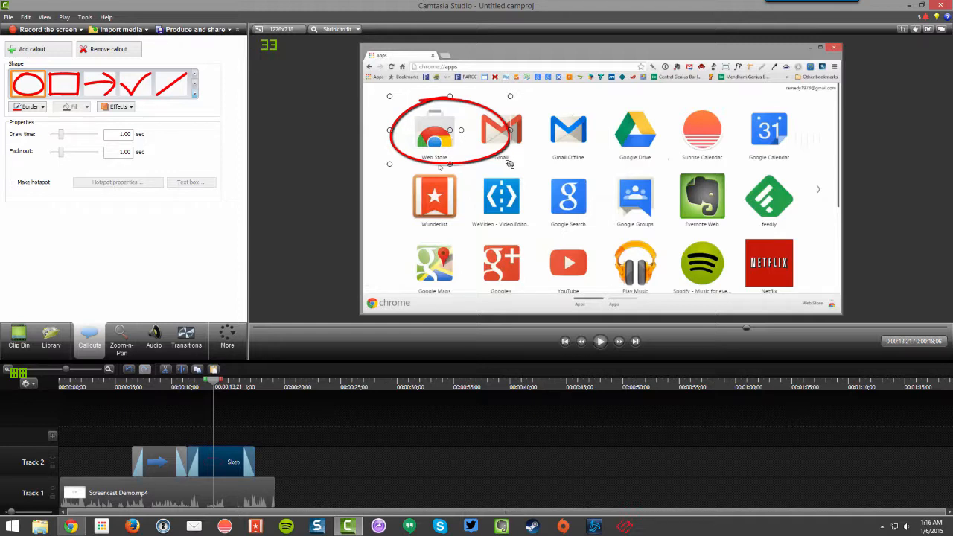
{"action": "left_click_drag", "start_coordinate": [510, 164], "coordinate": [477, 173]}
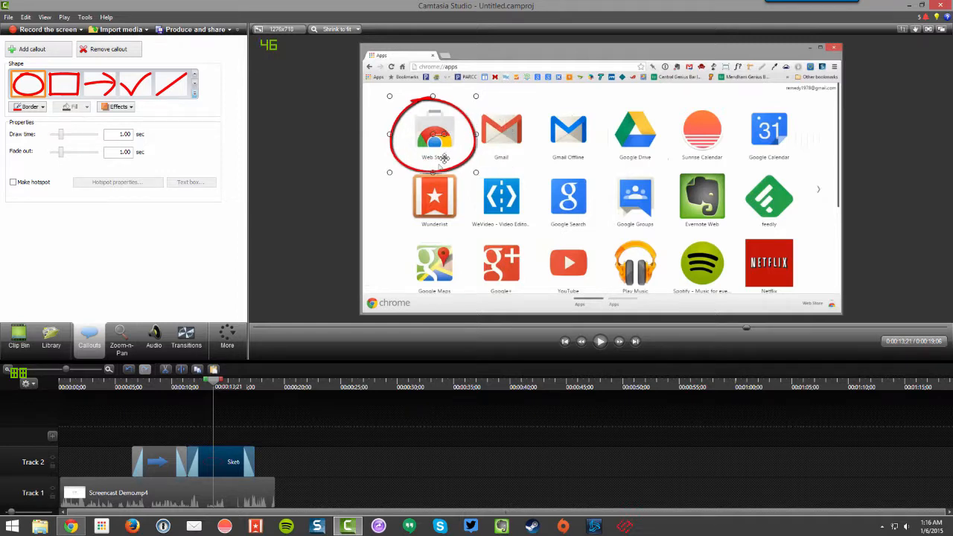
{"action": "left_click_drag", "start_coordinate": [430, 142], "coordinate": [432, 140]}
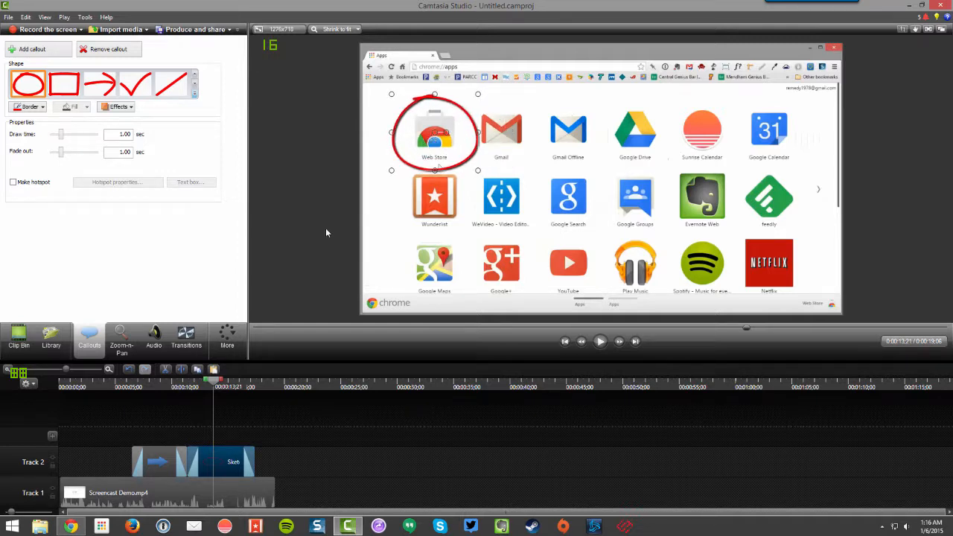
Step: Play the video from 0:00:11;12 to preview how the sketched ellipse is drawn
{"action": "left_click_drag", "start_coordinate": [213, 382], "coordinate": [187, 382]}
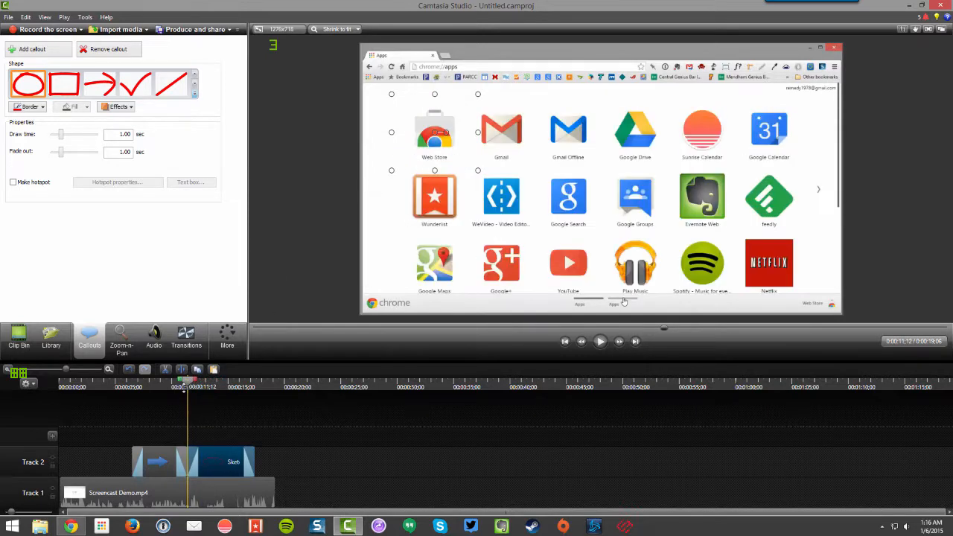
{"action": "left_click", "coordinate": [600, 341]}
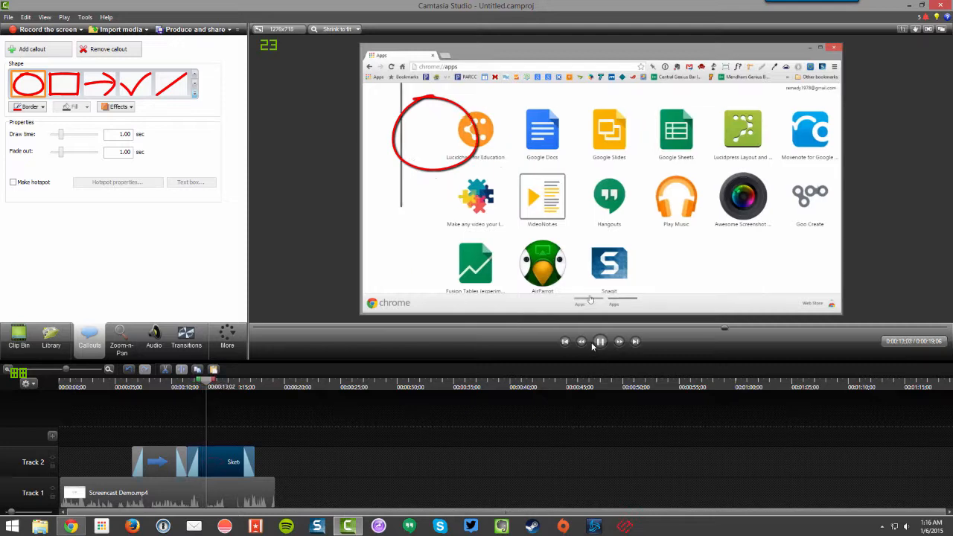
{"action": "left_click", "coordinate": [600, 342]}
Step: Delete the arrow clip from Track 2 and shift the ellipse clip slightly earlier, starting just before 0:00:11;00
{"action": "left_click_drag", "start_coordinate": [165, 452], "coordinate": [151, 451]}
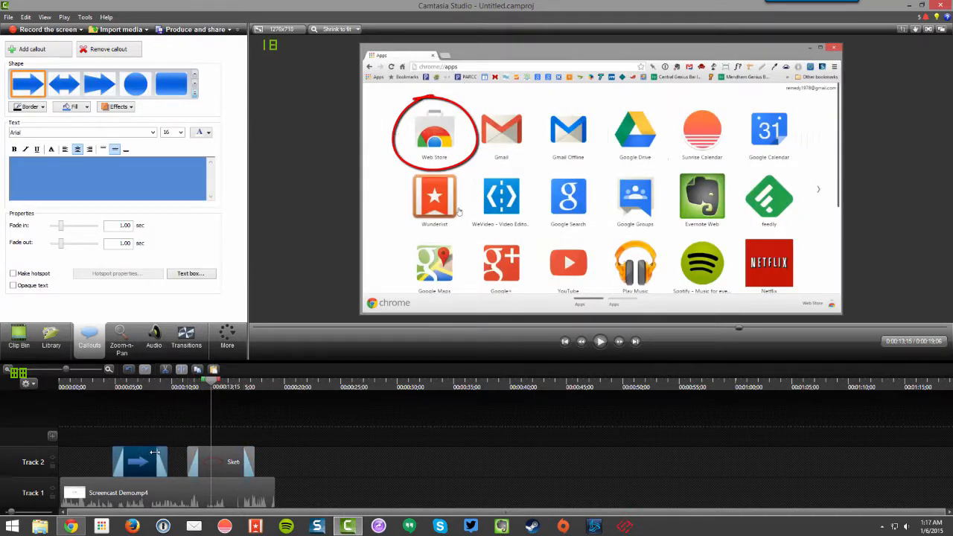
{"action": "key", "text": "Delete"}
{"action": "left_click_drag", "start_coordinate": [218, 456], "coordinate": [209, 454]}
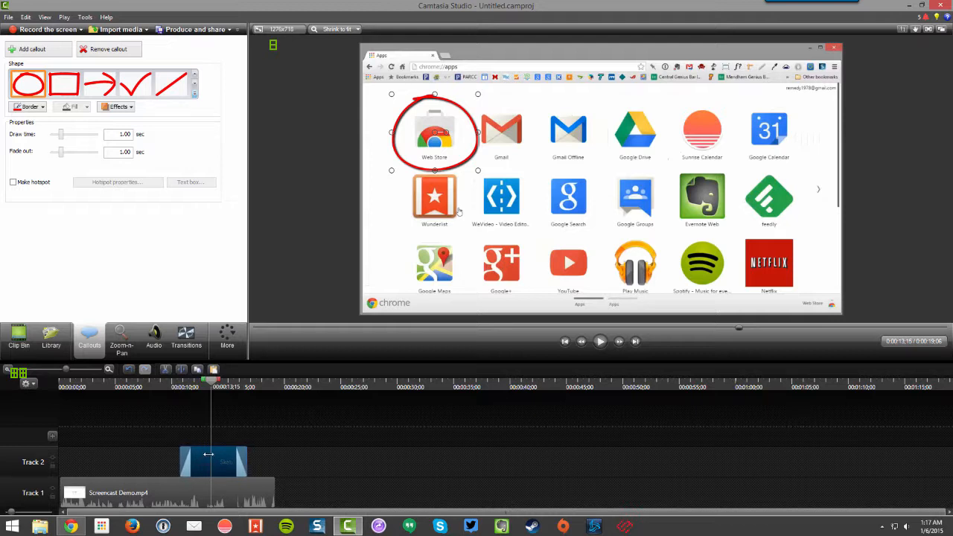
Step: Play the video from 0:00:09;24 to check when the ellipse is drawn around the Web Store icon
{"action": "left_click", "coordinate": [170, 384]}
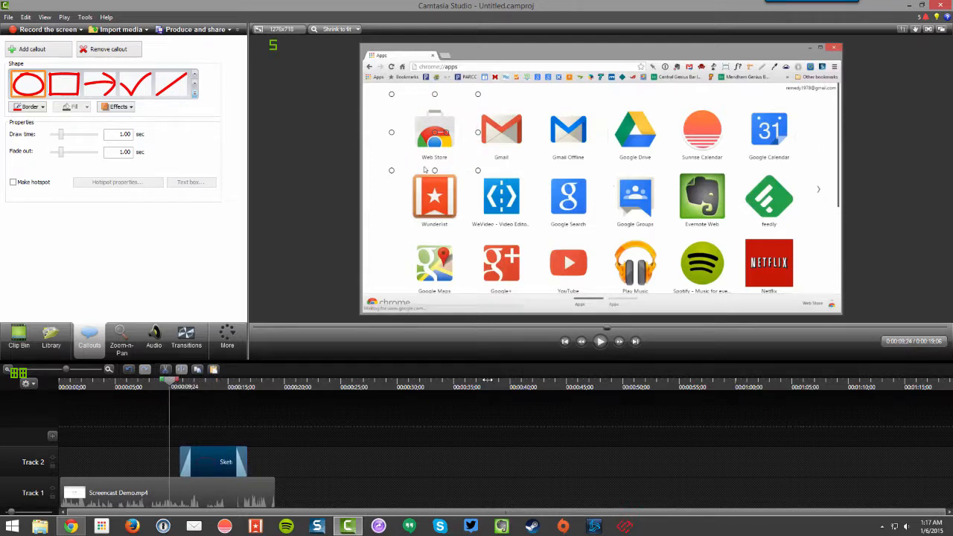
{"action": "left_click", "coordinate": [601, 341]}
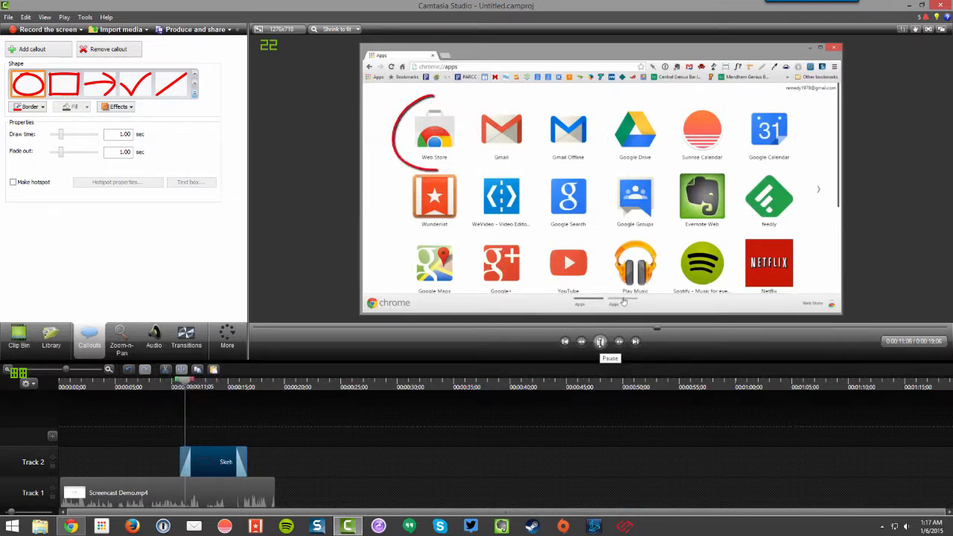
{"action": "left_click", "coordinate": [600, 341]}
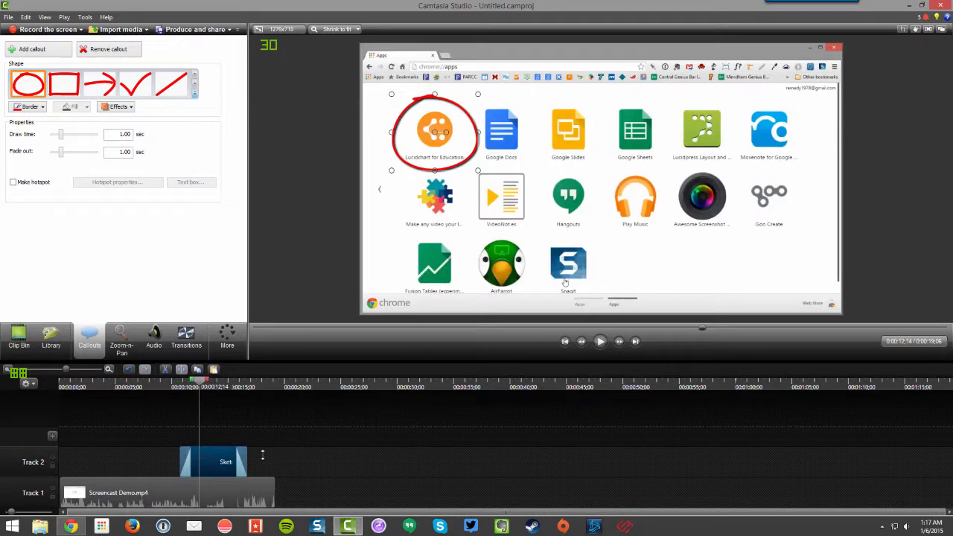
Step: Shorten the ellipse clip to about 4 seconds, starting at about 0:00:10;10, and preview it
{"action": "left_click_drag", "start_coordinate": [247, 452], "coordinate": [205, 458]}
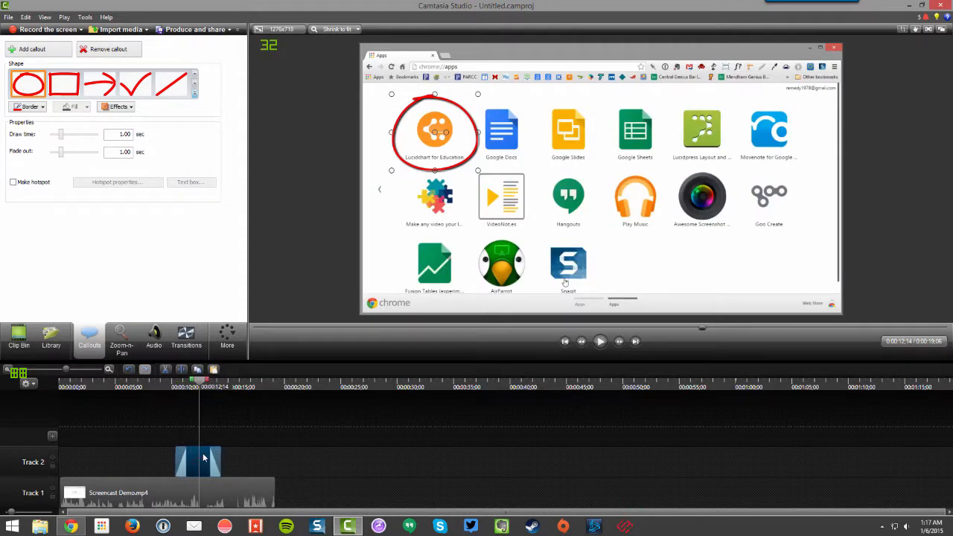
{"action": "left_click", "coordinate": [157, 387]}
{"action": "left_click", "coordinate": [600, 342]}
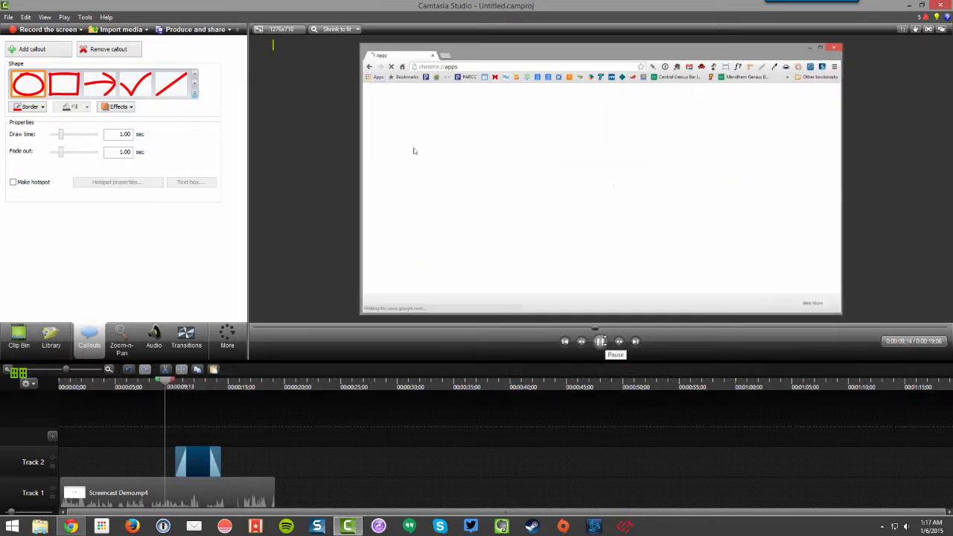
{"action": "left_click", "coordinate": [601, 341]}
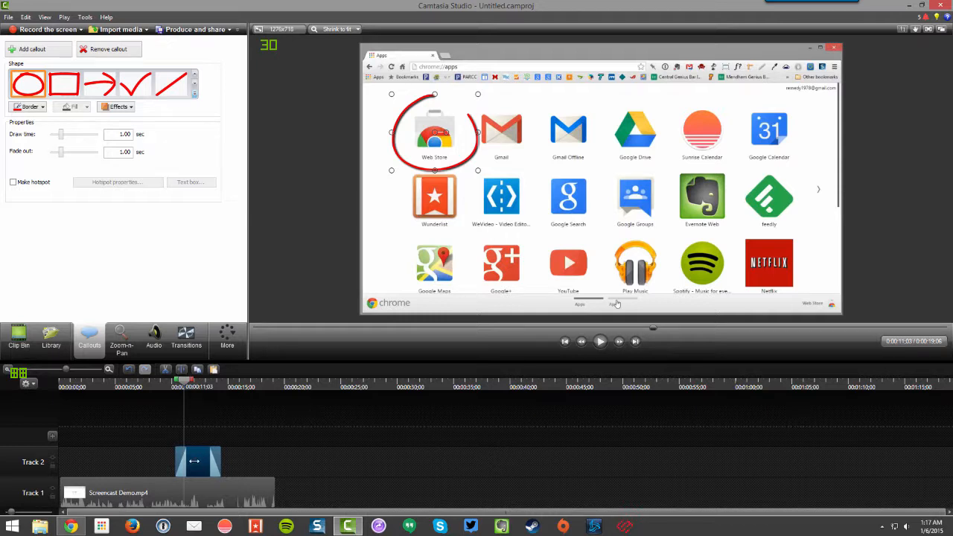
Step: Delete the ellipse clip from Track 2 and add a Blur callout at 0:00:11;03
{"action": "key", "text": "Delete"}
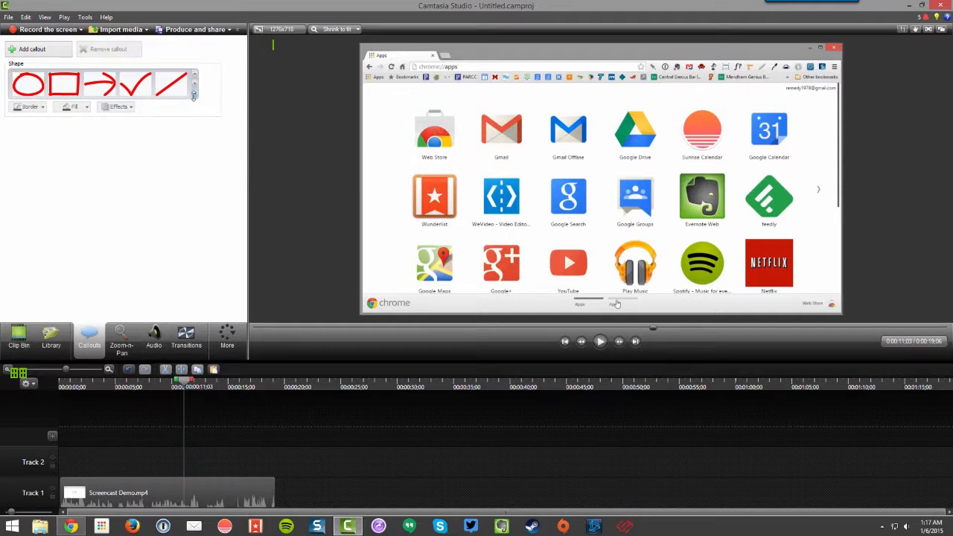
{"action": "left_click", "coordinate": [194, 95]}
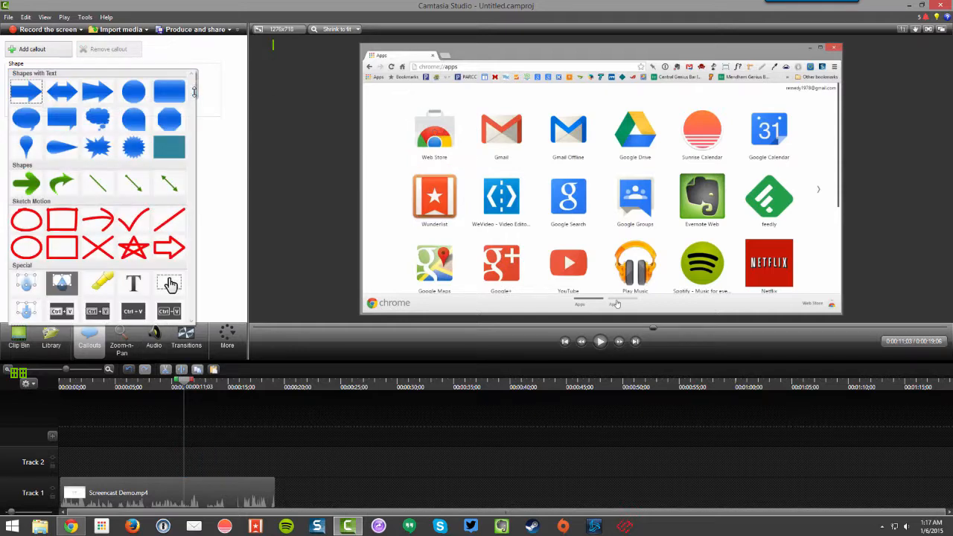
{"action": "left_click", "coordinate": [26, 283]}
Step: Move and shrink the blur callout to cover the browser's address bar, and set its fade-in to 0.93 seconds
{"action": "left_click_drag", "start_coordinate": [582, 194], "coordinate": [587, 95]}
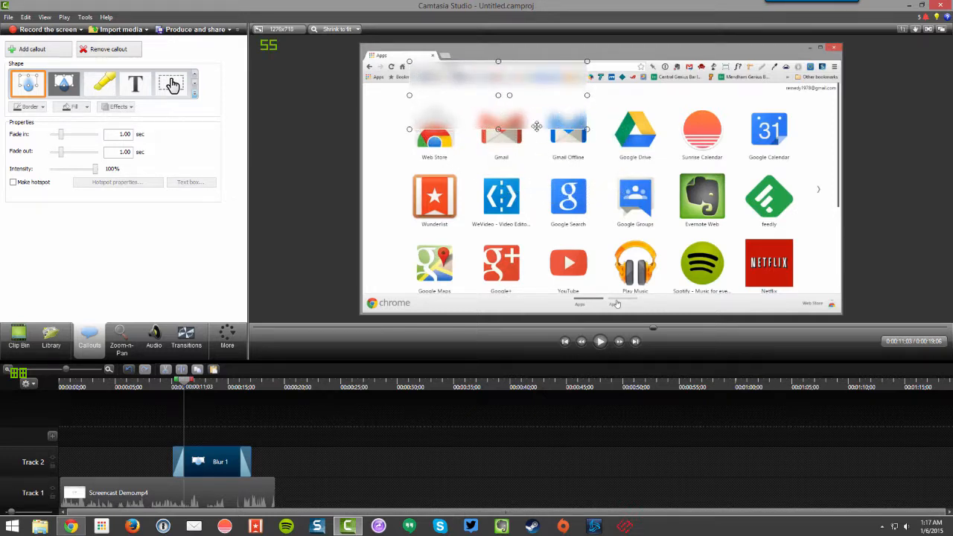
{"action": "left_click_drag", "start_coordinate": [498, 128], "coordinate": [505, 70]}
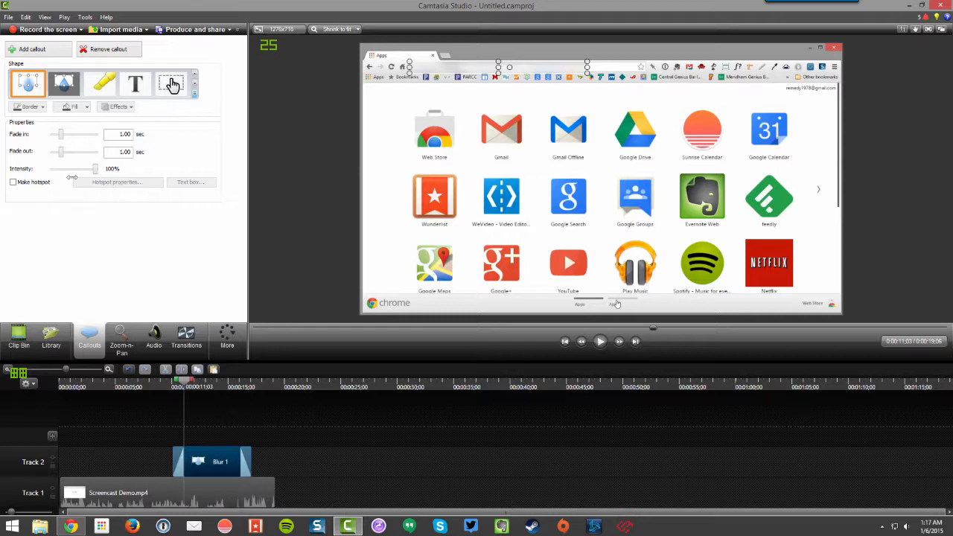
{"action": "left_click_drag", "start_coordinate": [63, 134], "coordinate": [59, 135]}
Step: Delete the blur clip and add a Text callout reading "This is the chrome app launcher" above the Web Store and Gmail icons
{"action": "mouse_move", "coordinate": [208, 475]}
{"action": "left_mouse_down"}
{"action": "mouse_move", "coordinate": [158, 475]}
{"action": "mouse_move", "coordinate": [208, 475]}
{"action": "left_mouse_up"}
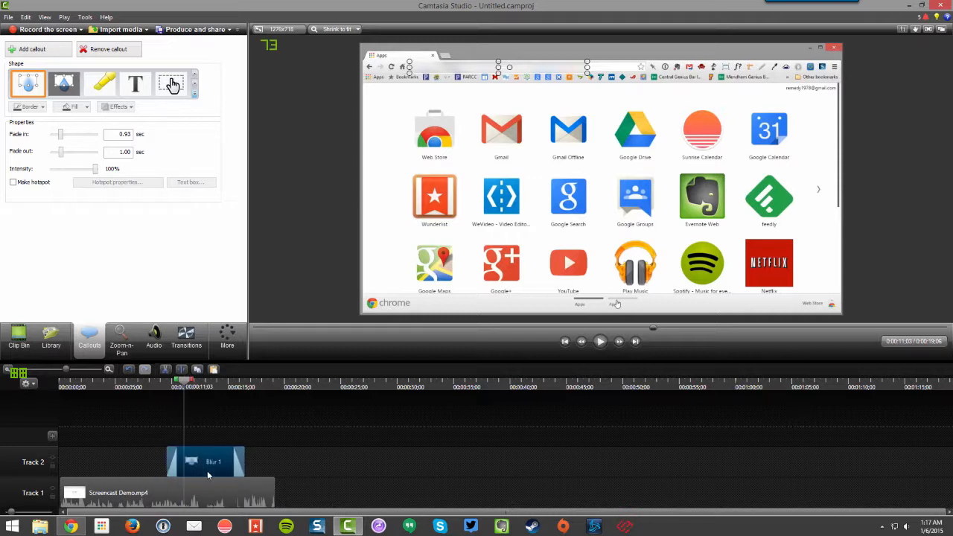
{"action": "key", "text": "Delete"}
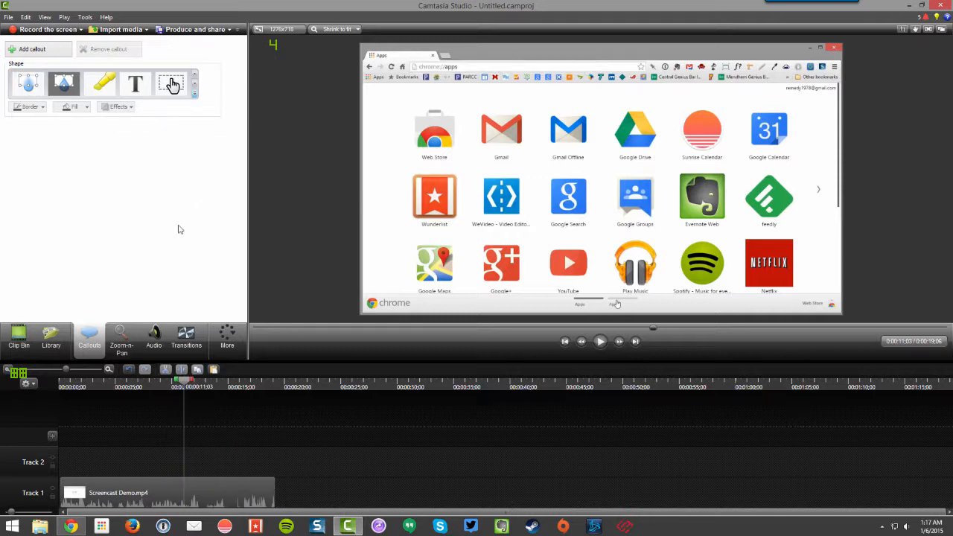
{"action": "left_click", "coordinate": [139, 88]}
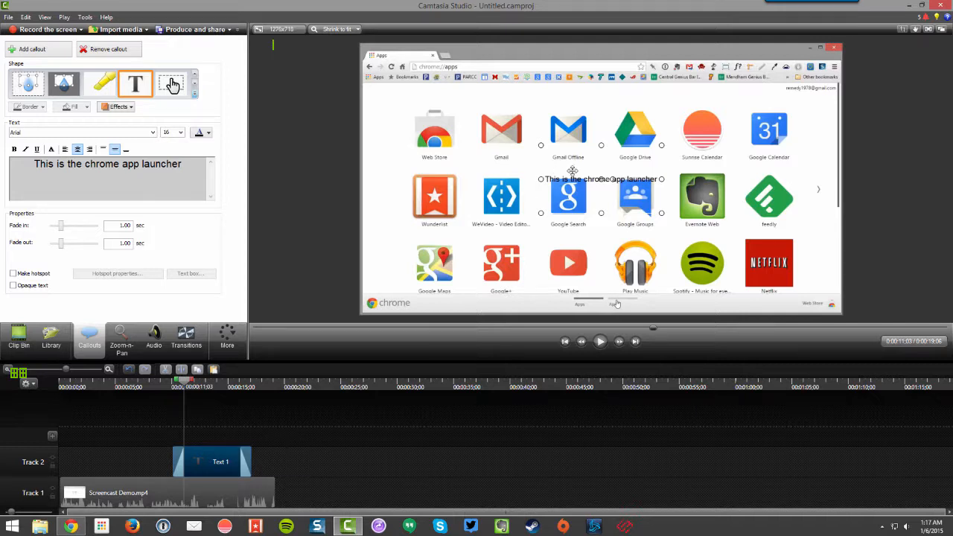
{"action": "left_click_drag", "start_coordinate": [570, 167], "coordinate": [529, 145]}
{"action": "left_click_drag", "start_coordinate": [451, 101], "coordinate": [450, 102]}
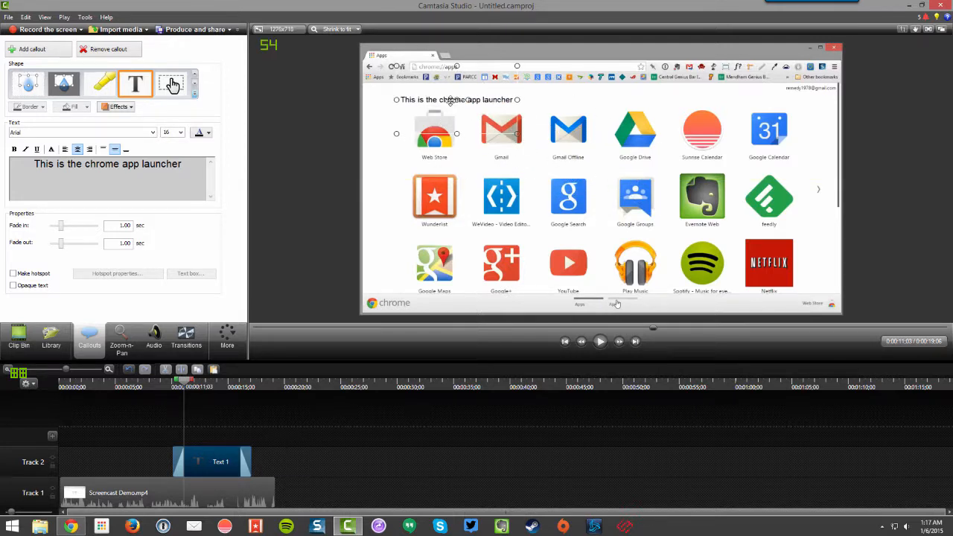
Step: Format the callout text in Arial Rounded MT Bold at size 18, and widen its box so the text fits on one line
{"action": "left_click_drag", "start_coordinate": [185, 164], "coordinate": [30, 164]}
{"action": "left_click", "coordinate": [146, 134]}
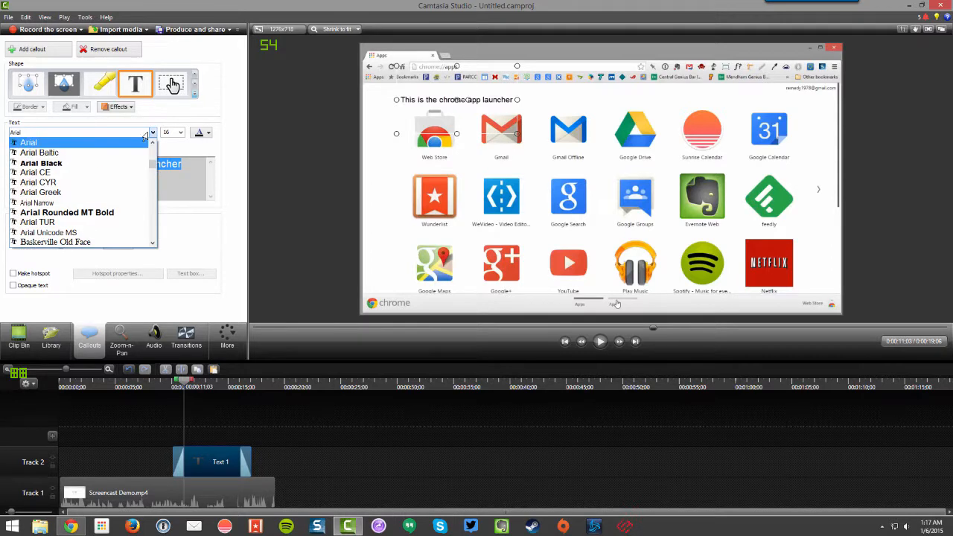
{"action": "left_click", "coordinate": [122, 213]}
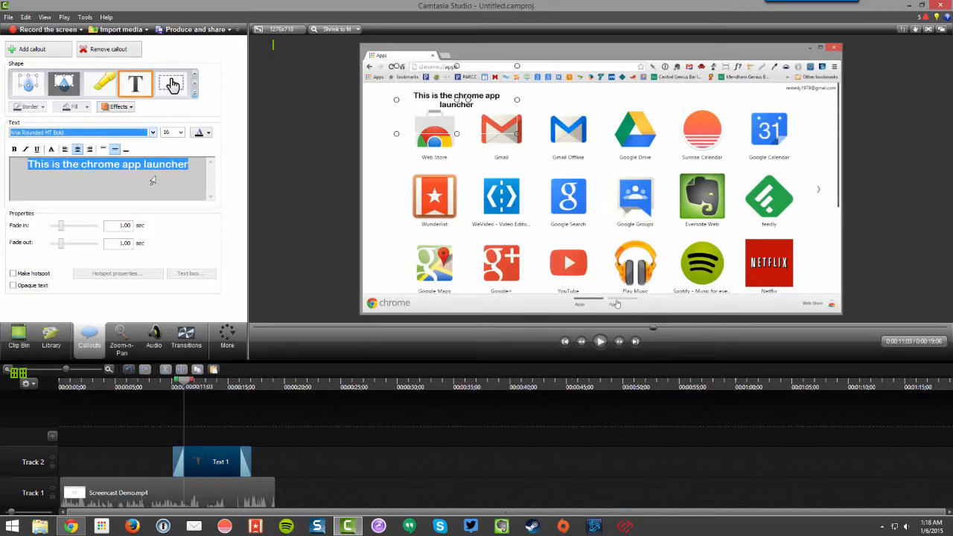
{"action": "left_click", "coordinate": [181, 132]}
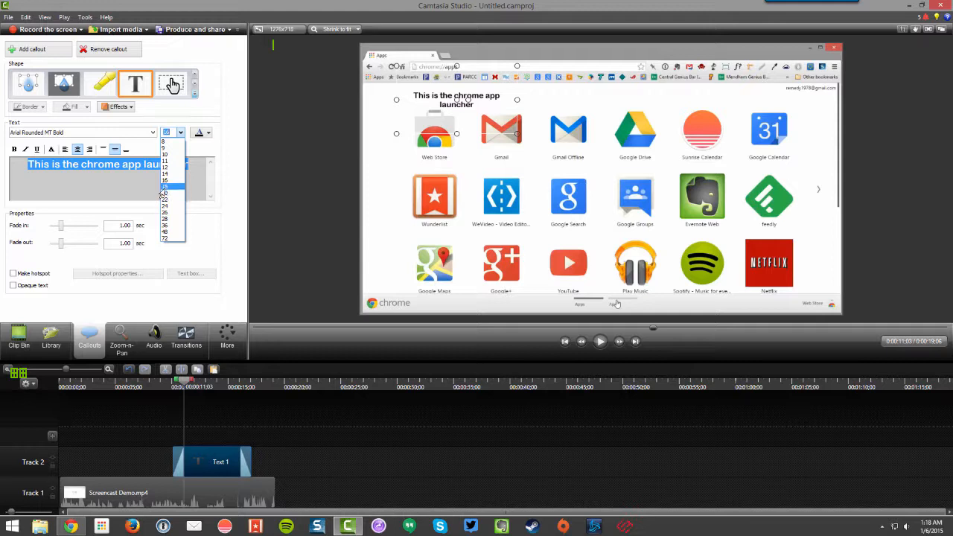
{"action": "left_click", "coordinate": [165, 187]}
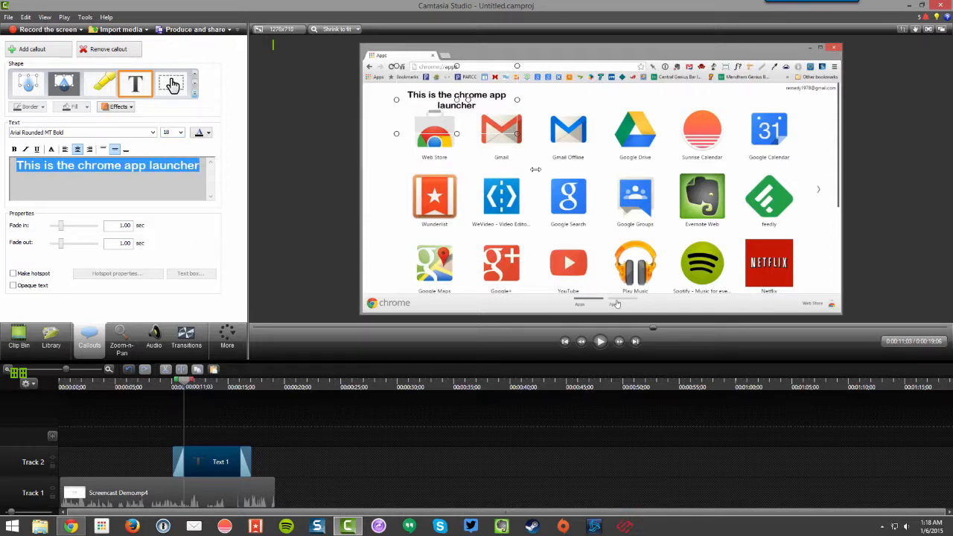
{"action": "left_click_drag", "start_coordinate": [518, 100], "coordinate": [566, 102]}
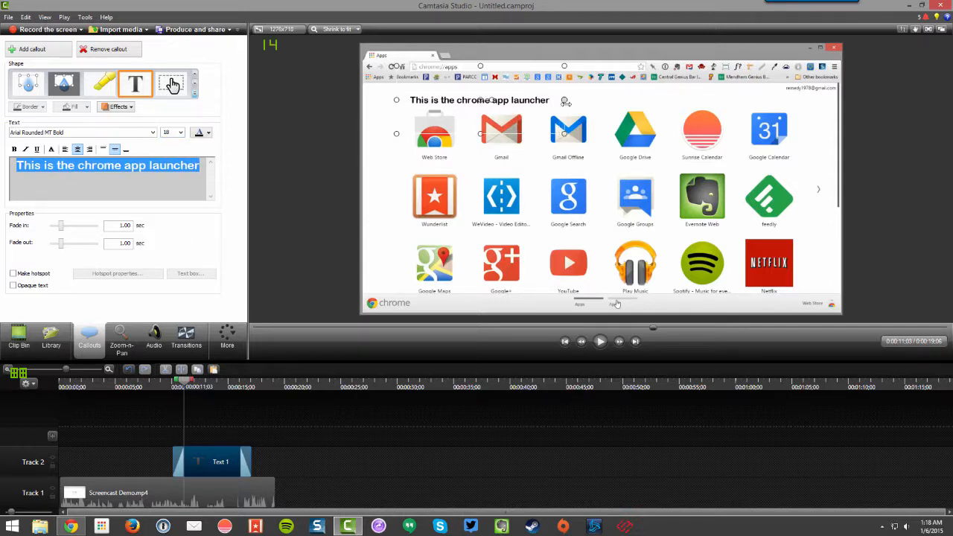
Step: Move the text clip to start at about 0:00:09;11 and change the callout to a filled rounded rectangle
{"action": "left_click_drag", "start_coordinate": [220, 467], "coordinate": [212, 469]}
{"action": "left_click", "coordinate": [192, 94]}
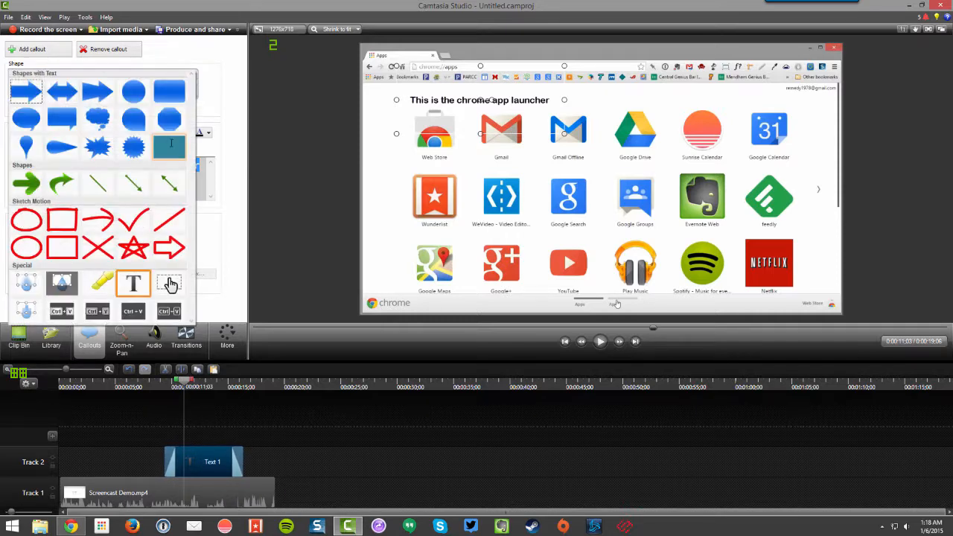
{"action": "left_click", "coordinate": [169, 91]}
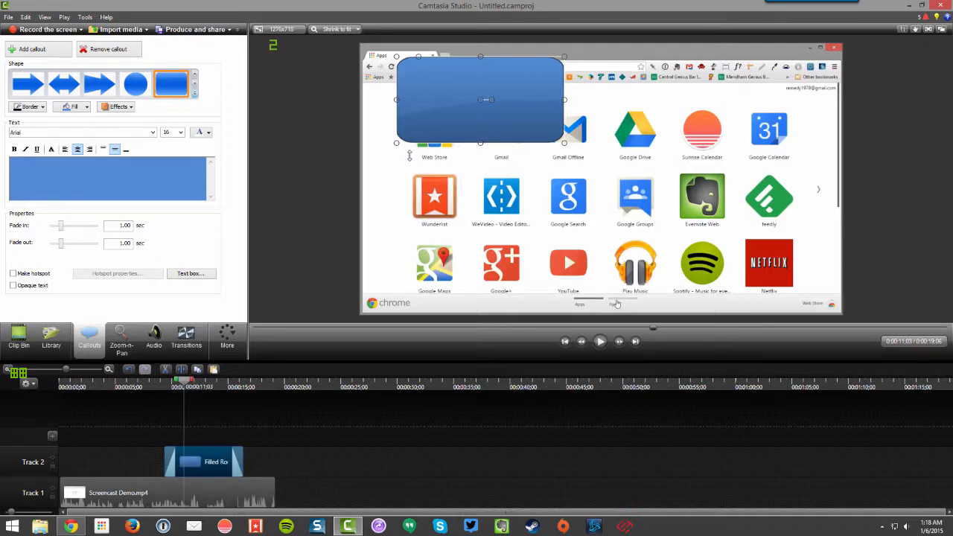
Step: Reshape the rounded rectangle into a thin banner spanning the full video width over the second row of icons
{"action": "left_click_drag", "start_coordinate": [456, 107], "coordinate": [419, 185]}
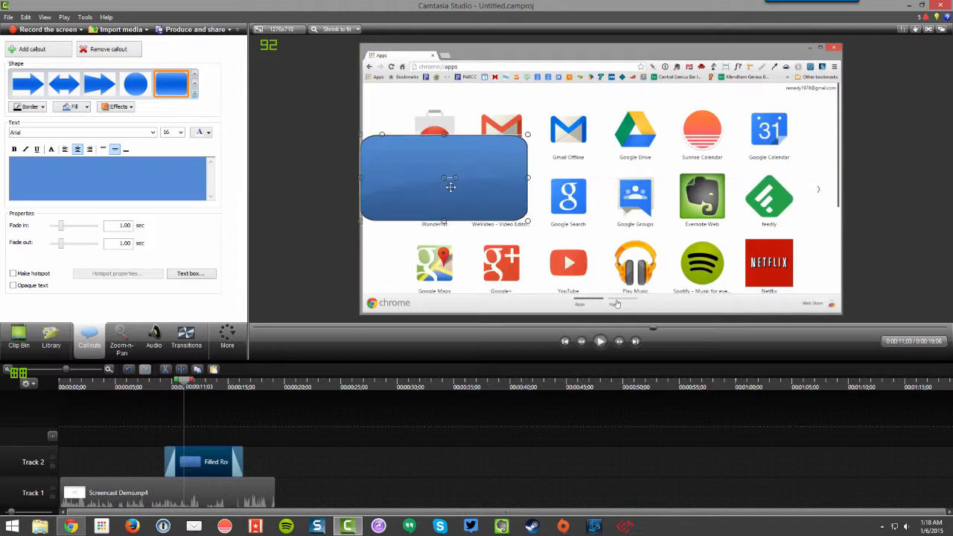
{"action": "left_click_drag", "start_coordinate": [526, 177], "coordinate": [843, 178]}
{"action": "left_click_drag", "start_coordinate": [599, 138], "coordinate": [601, 171]}
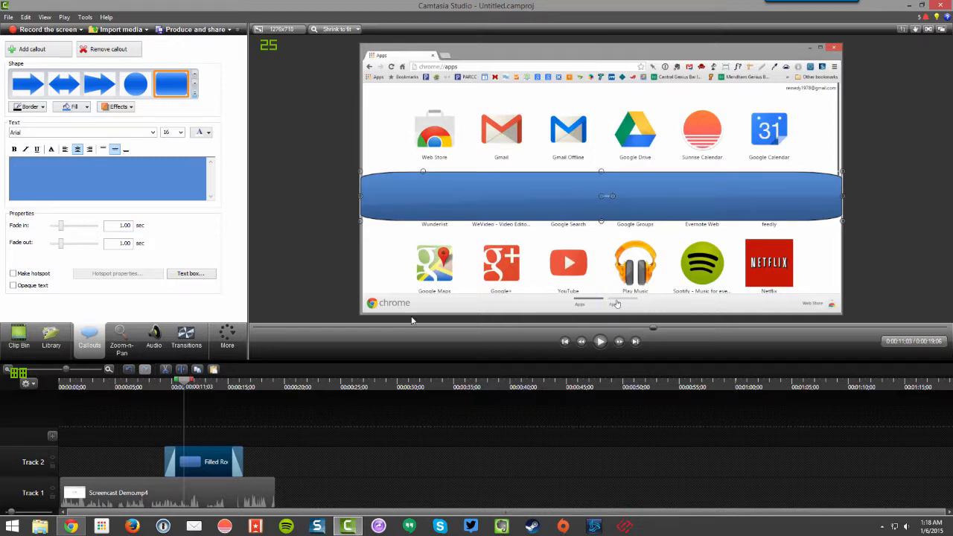
Step: Add a Text callout on Track 3 and align its clip with the rectangle clip starting at 0:00:09;11
{"action": "left_click_drag", "start_coordinate": [181, 380], "coordinate": [162, 382]}
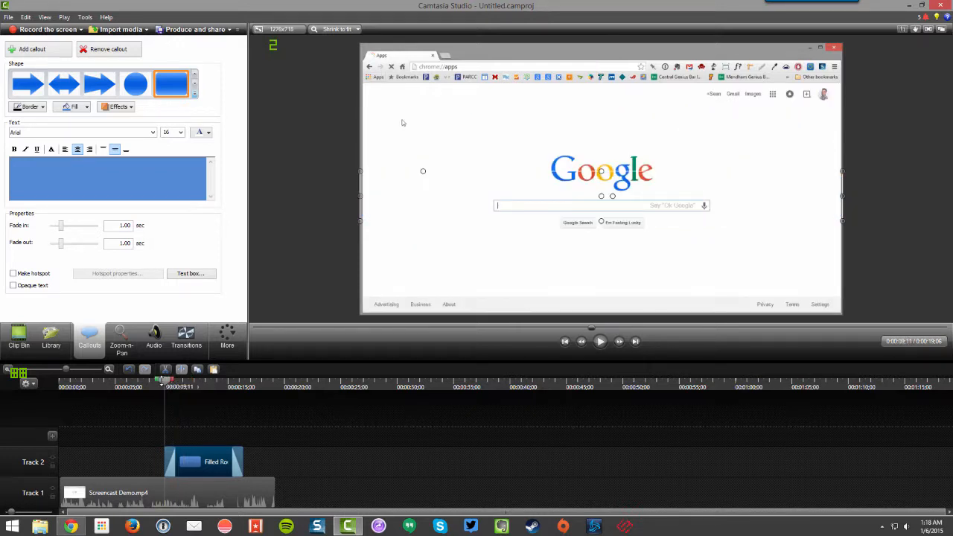
{"action": "left_click", "coordinate": [51, 53]}
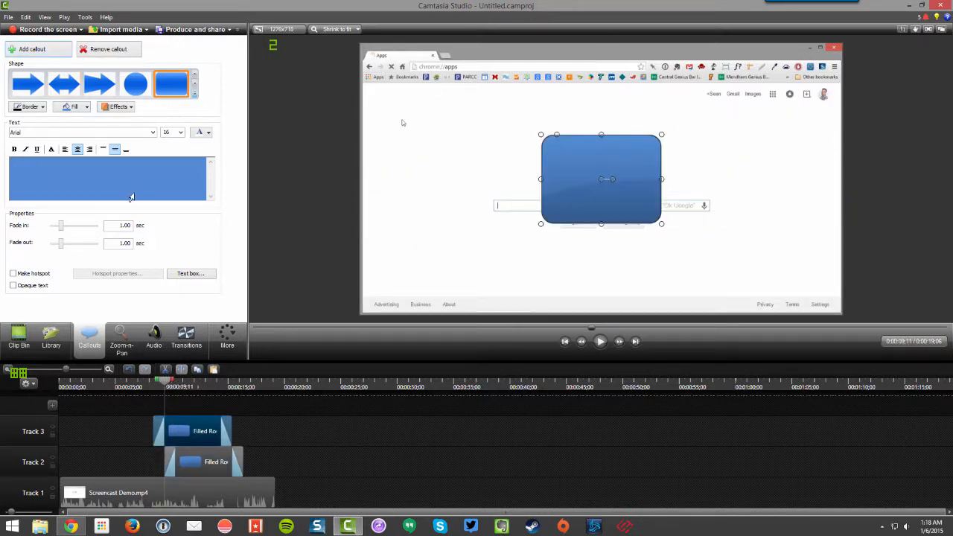
{"action": "left_click", "coordinate": [194, 96]}
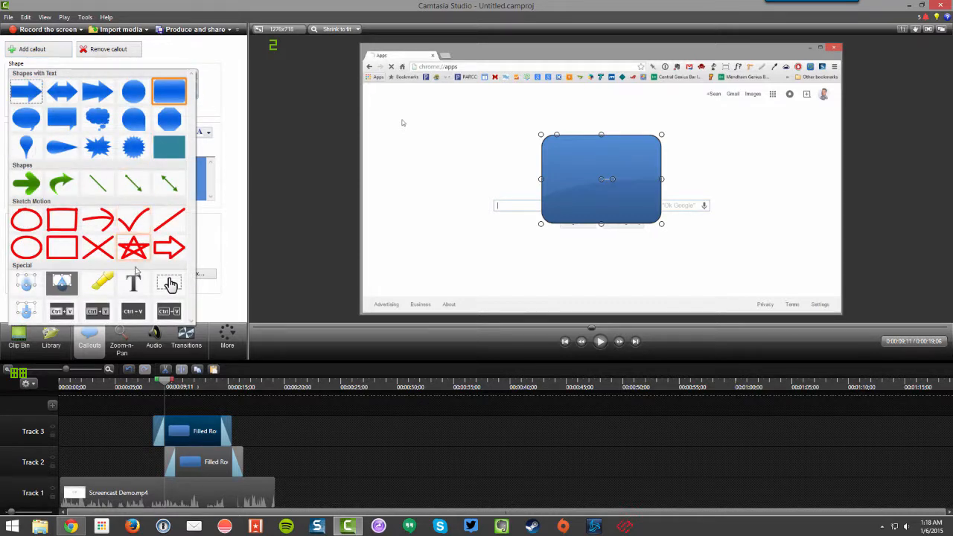
{"action": "left_click", "coordinate": [134, 282]}
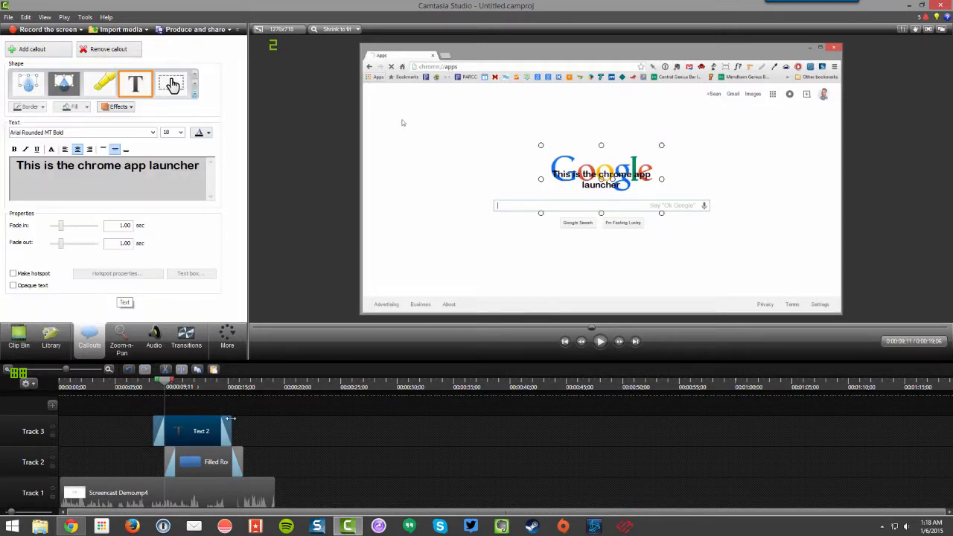
{"action": "left_click_drag", "start_coordinate": [199, 430], "coordinate": [212, 429]}
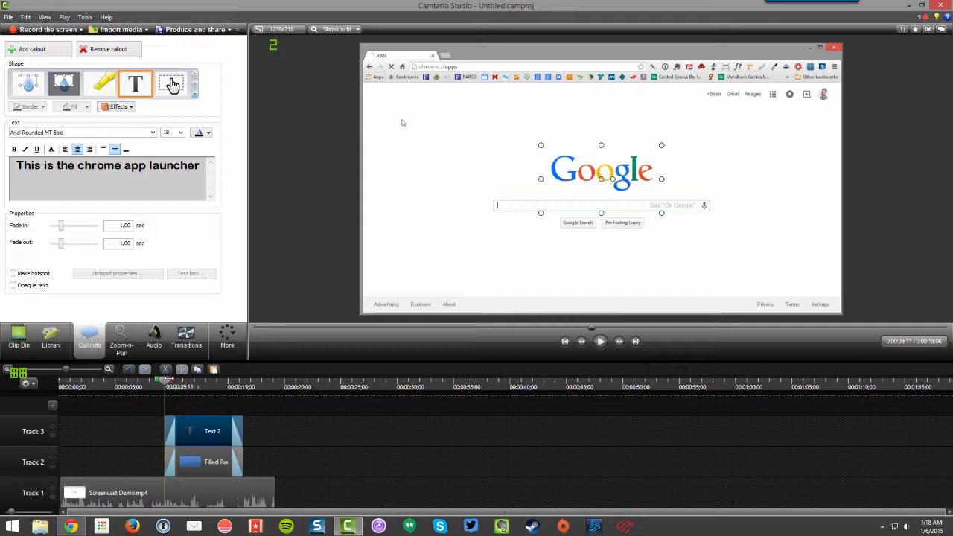
Step: Widen the text callout to fit one line, centre it on the blue banner, and set its text size to 48
{"action": "left_click_drag", "start_coordinate": [164, 381], "coordinate": [176, 381]}
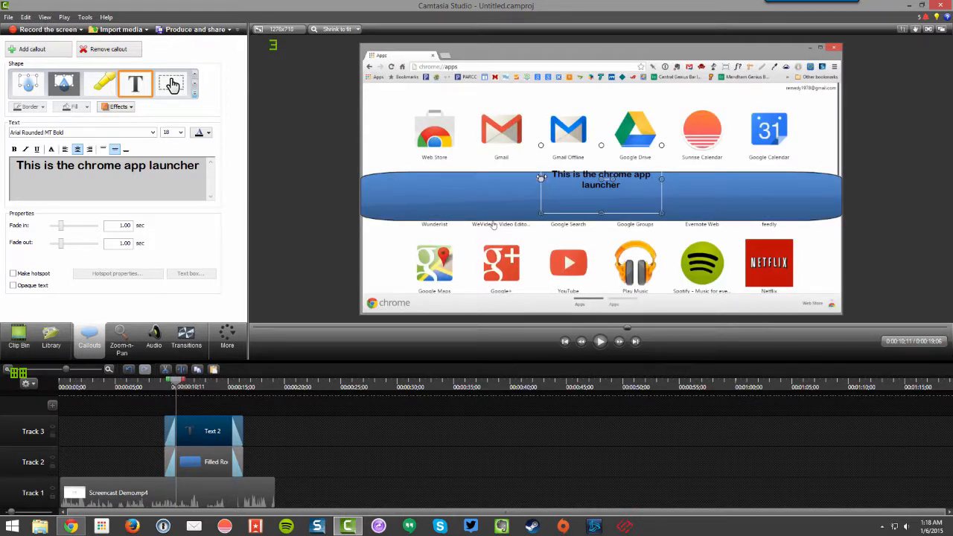
{"action": "left_click_drag", "start_coordinate": [542, 179], "coordinate": [617, 194]}
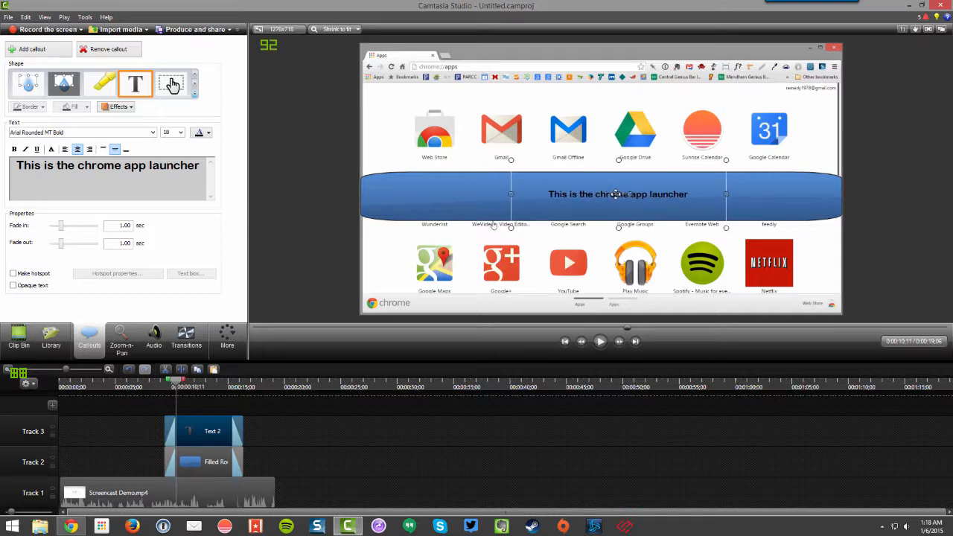
{"action": "left_click", "coordinate": [174, 133]}
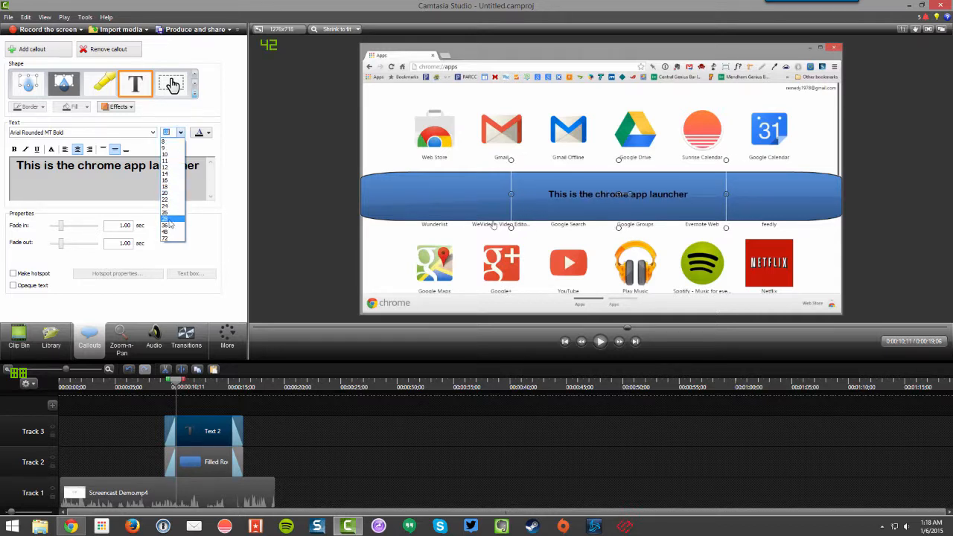
{"action": "left_click", "coordinate": [170, 232]}
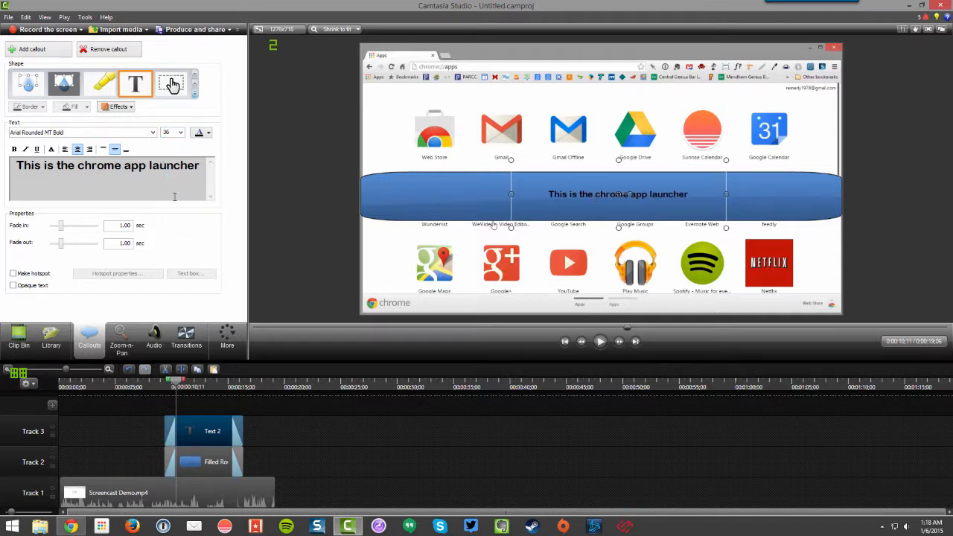
{"action": "triple_click", "coordinate": [181, 165]}
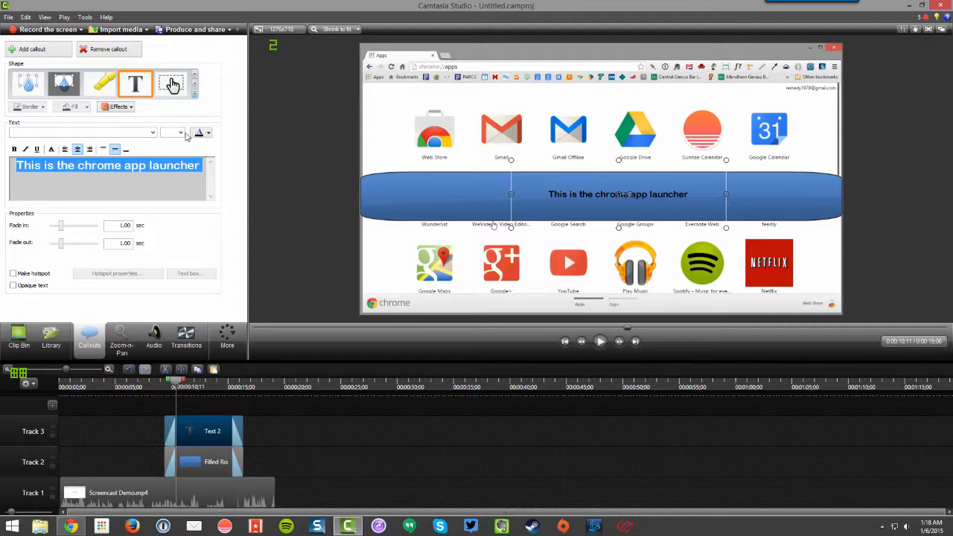
{"action": "left_click", "coordinate": [181, 133]}
{"action": "left_click", "coordinate": [170, 237]}
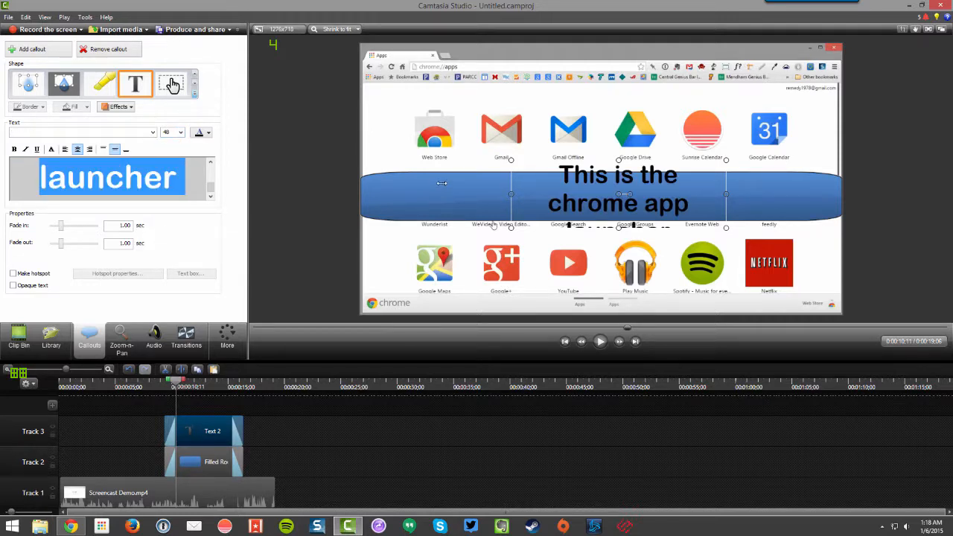
Step: Widen the text box on both sides until the enlarged caption fits on one line, and centre it on the banner
{"action": "left_click", "coordinate": [512, 194]}
{"action": "left_click", "coordinate": [512, 194]}
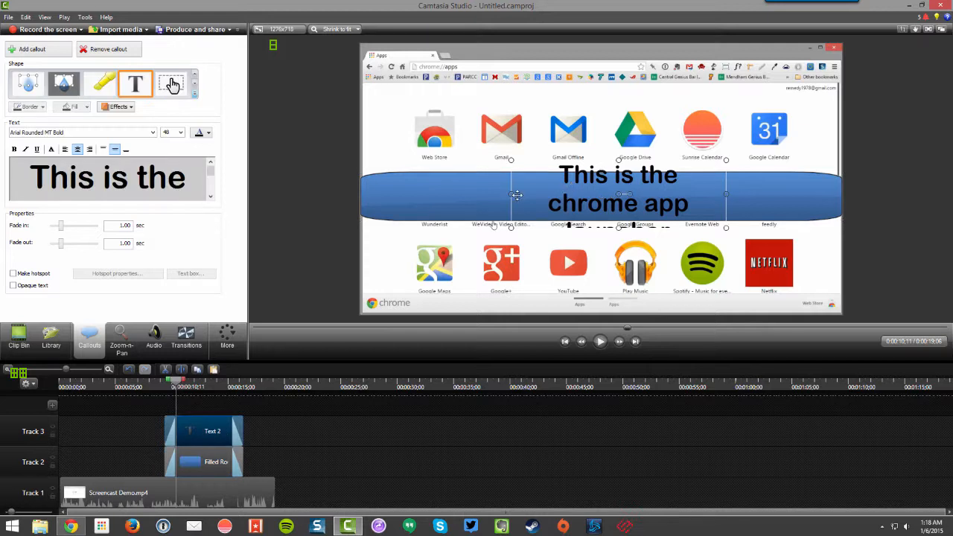
{"action": "left_click_drag", "start_coordinate": [512, 193], "coordinate": [376, 194]}
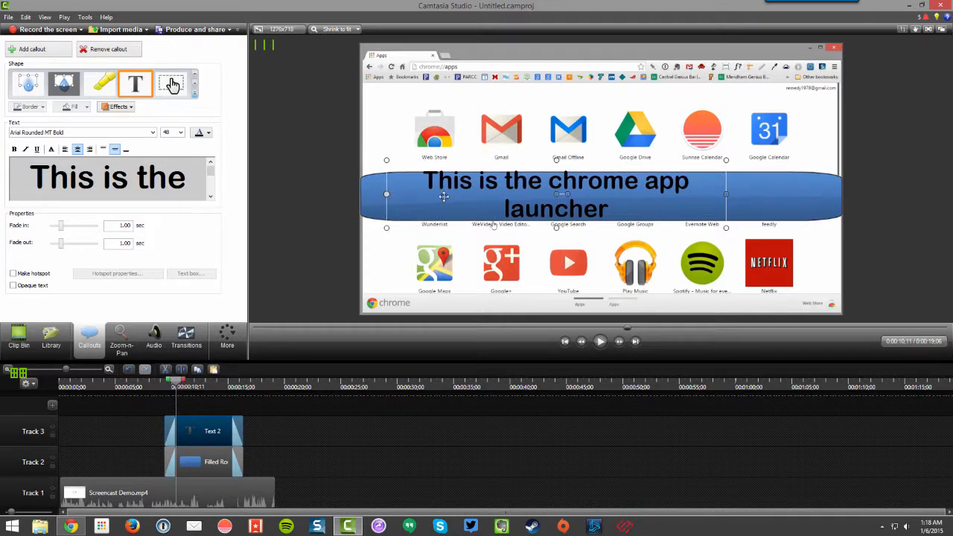
{"action": "left_click_drag", "start_coordinate": [736, 196], "coordinate": [817, 194]}
{"action": "left_click_drag", "start_coordinate": [604, 195], "coordinate": [617, 195]}
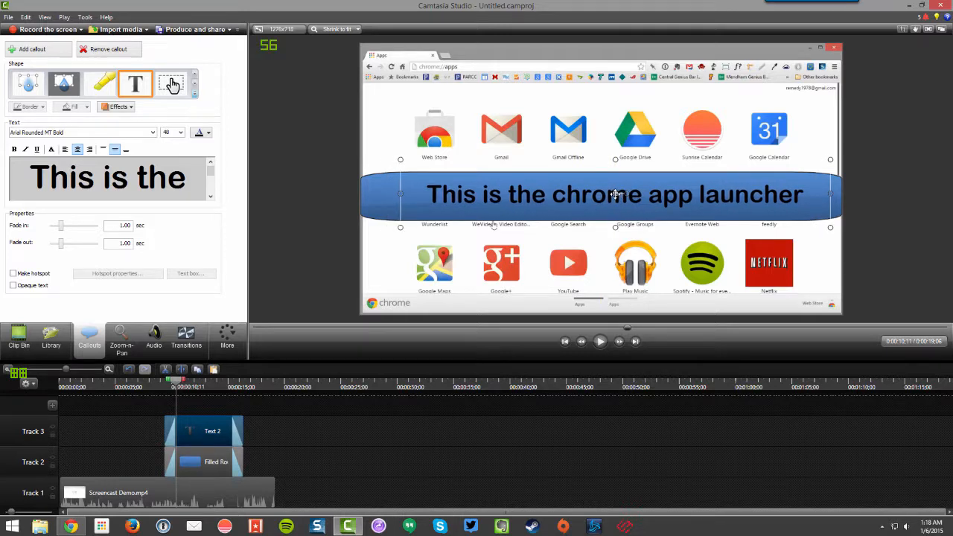
Step: Play the video from 0:00:08;04 to preview the caption and banner, and pause at 0:00:12;04
{"action": "left_click", "coordinate": [152, 381]}
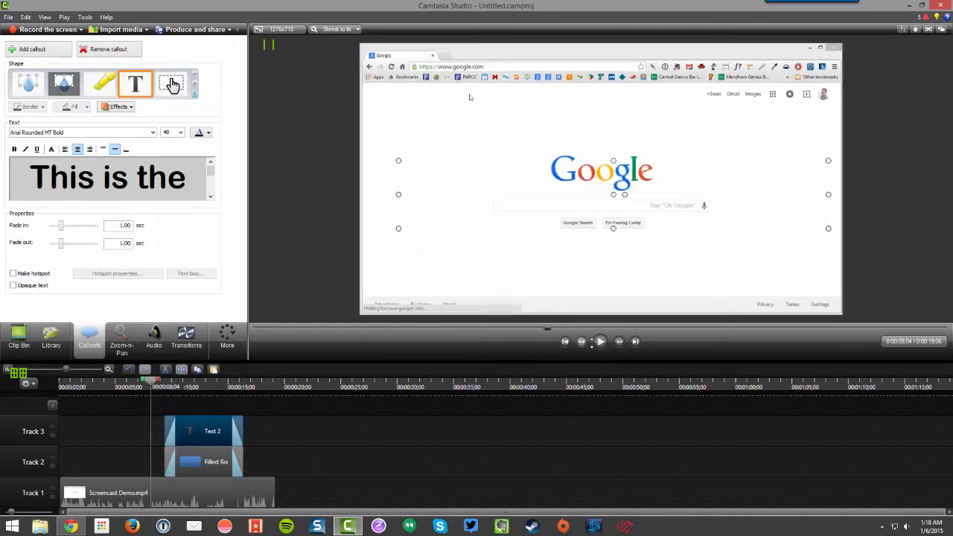
{"action": "left_click", "coordinate": [601, 341]}
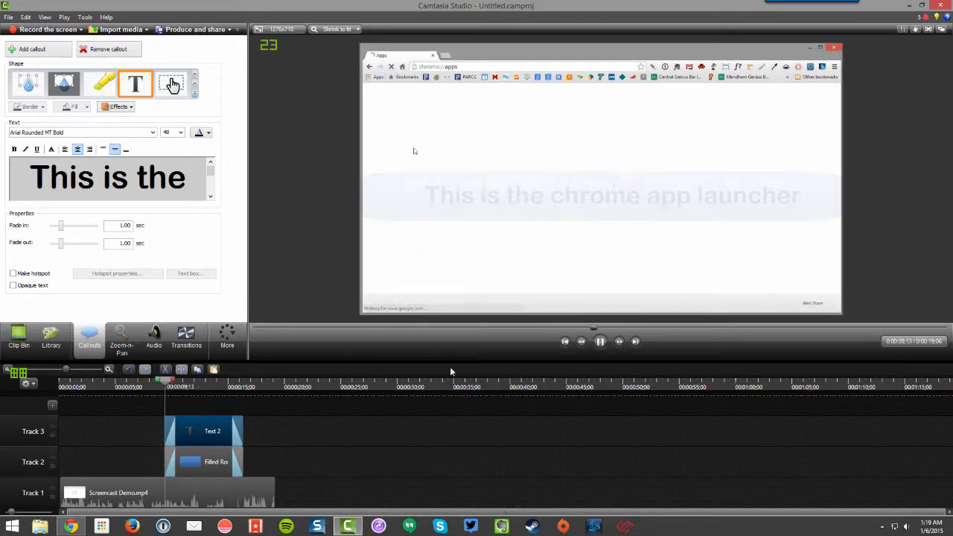
{"action": "left_click", "coordinate": [600, 341]}
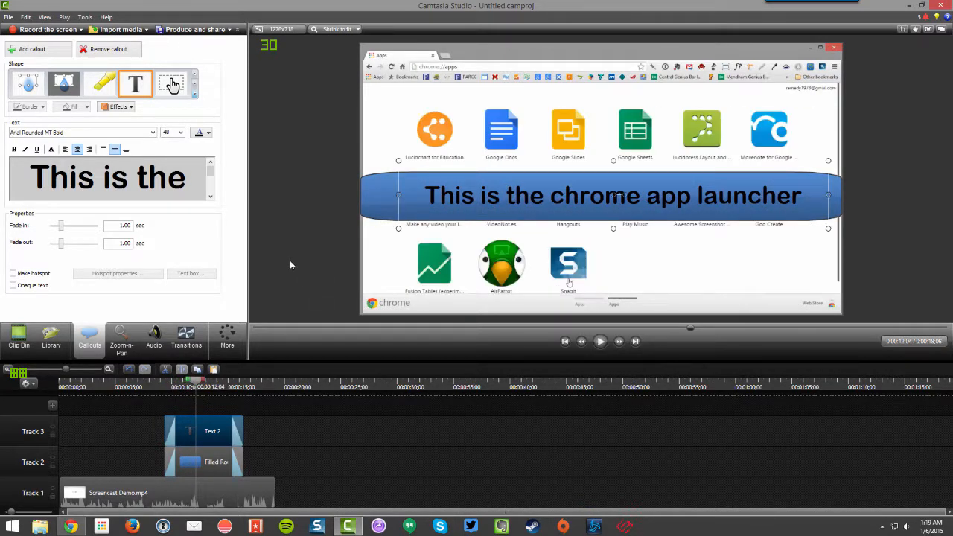